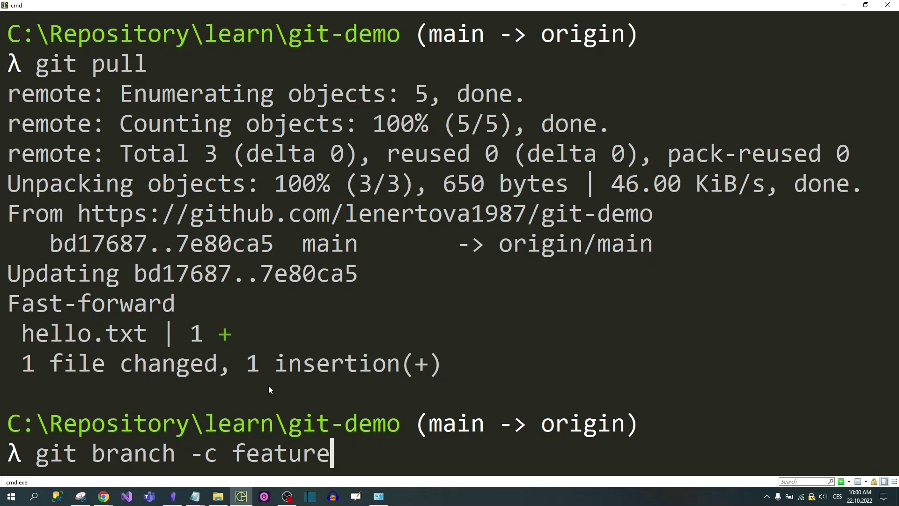
Step: List the repository's local branches with git branch and highlight the main entry in the output
{"action": "type", "text": "git "}
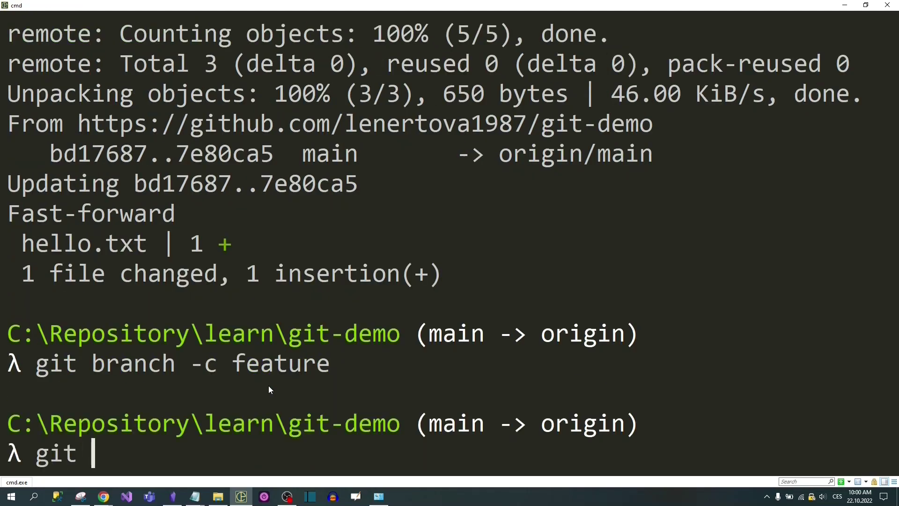
{"action": "type", "text": "branch"}
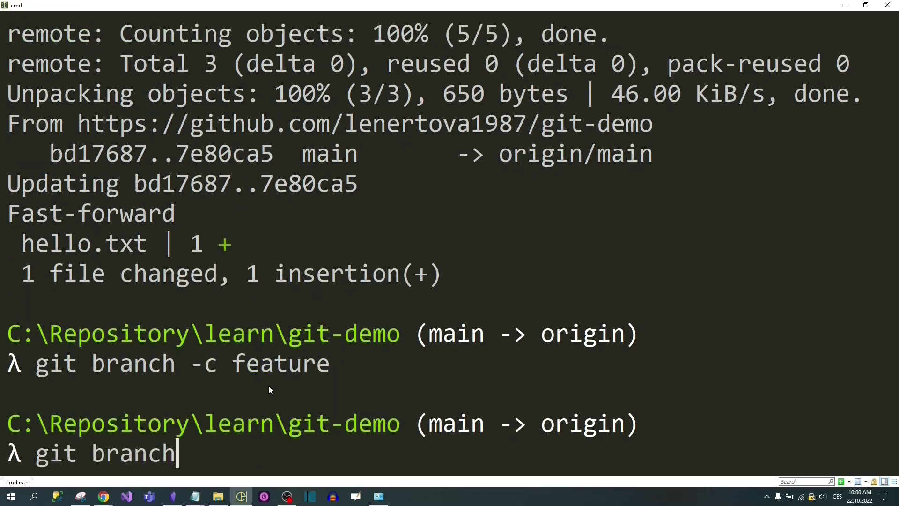
{"action": "key", "text": "Return"}
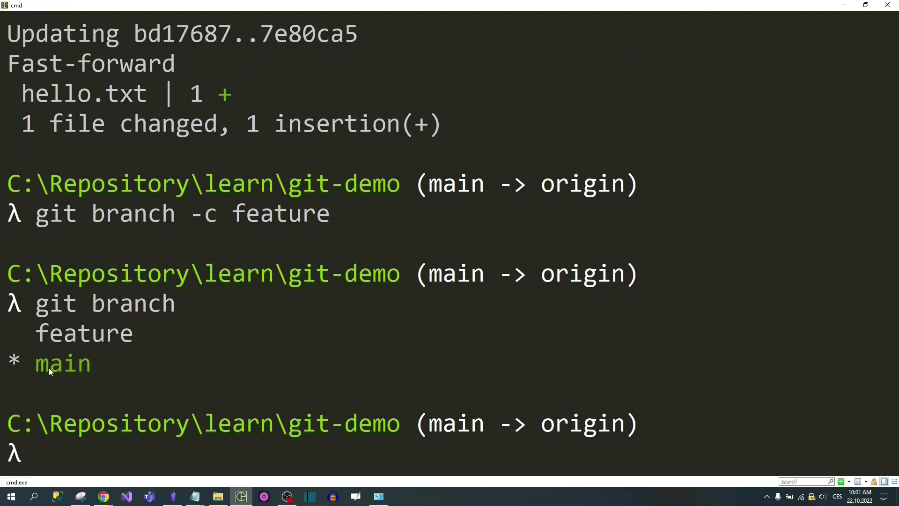
{"action": "left_click_drag", "start_coordinate": [105, 363], "coordinate": [11, 363]}
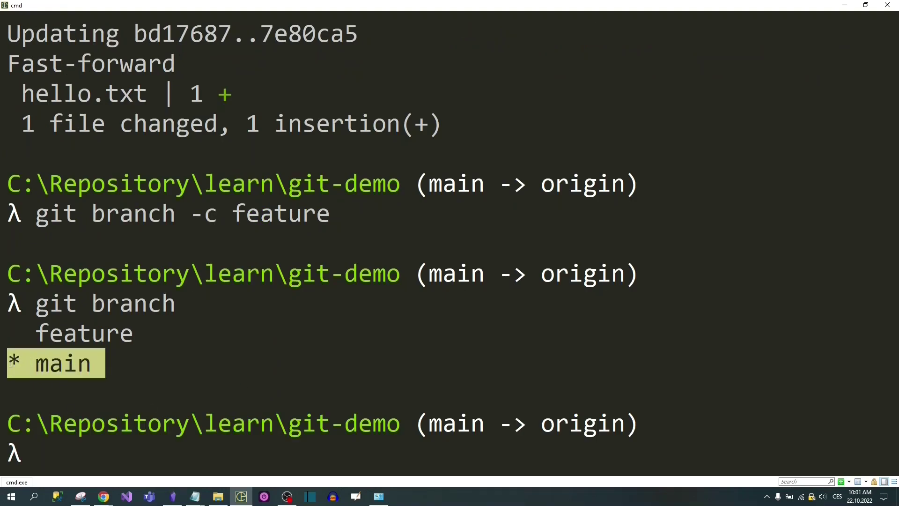
{"action": "left_click_drag", "start_coordinate": [84, 377], "coordinate": [92, 375]}
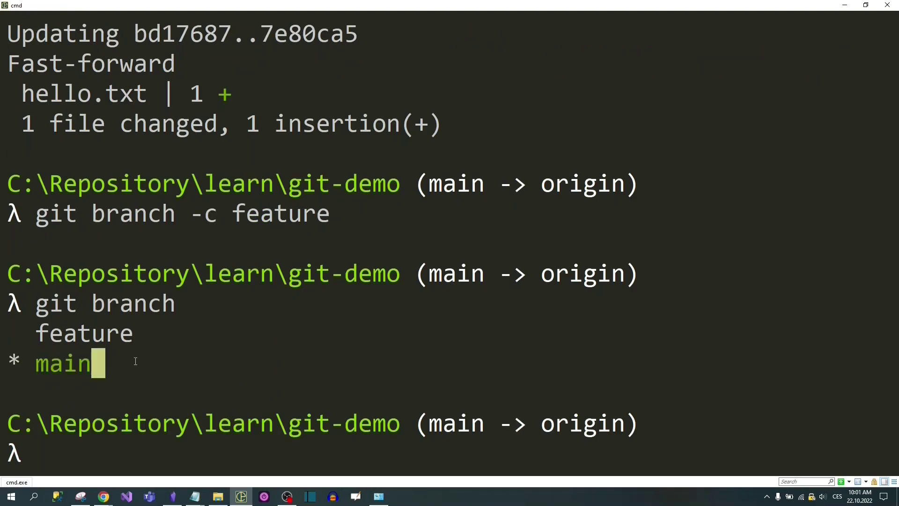
{"action": "left_click", "coordinate": [113, 369]}
{"action": "left_click_drag", "start_coordinate": [113, 370], "coordinate": [32, 367]}
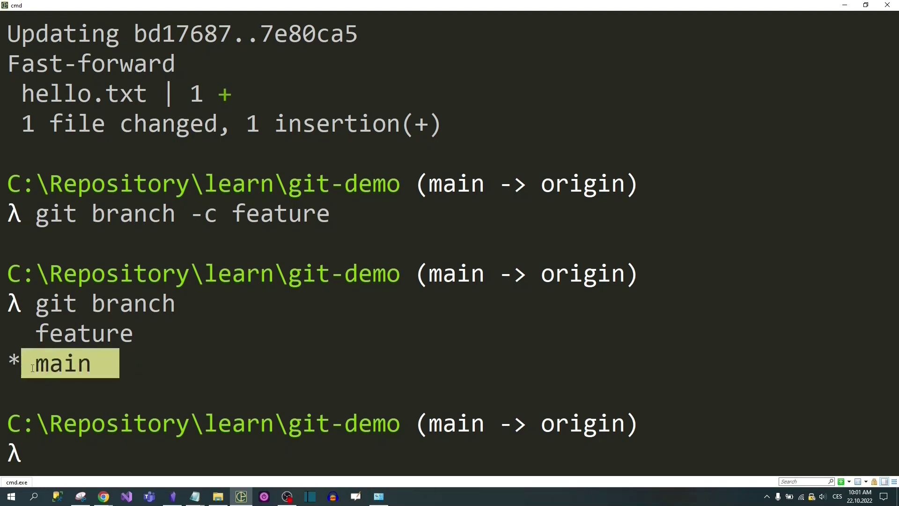
{"action": "left_click", "coordinate": [201, 297]}
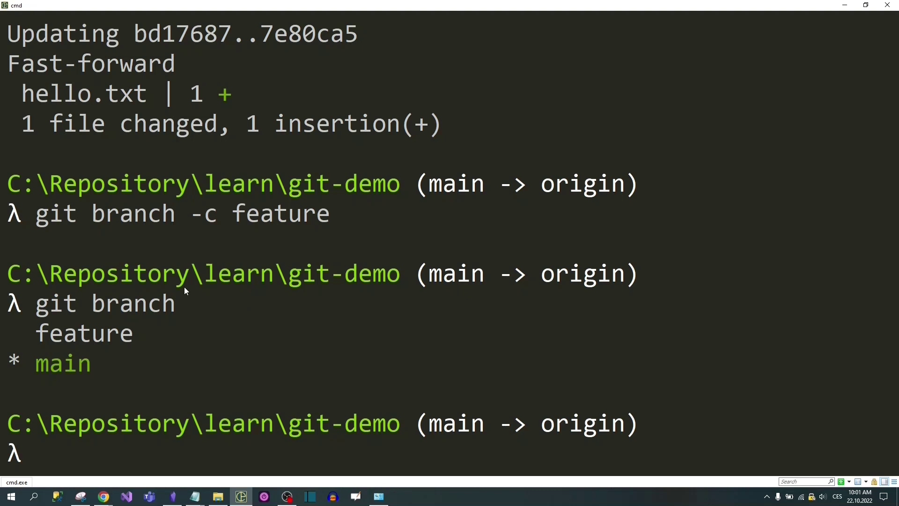
Step: Switch to the feature branch with git switch feature
{"action": "type", "text": "git "}
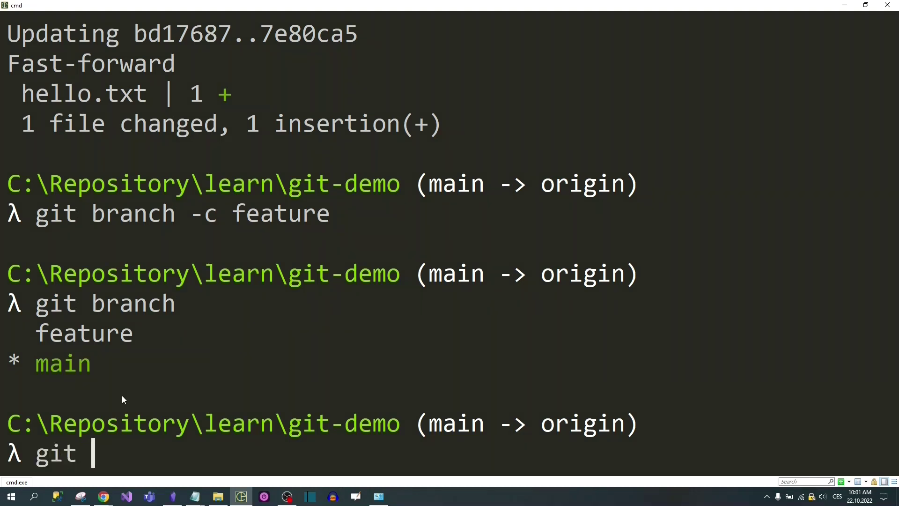
{"action": "type", "text": "switch "}
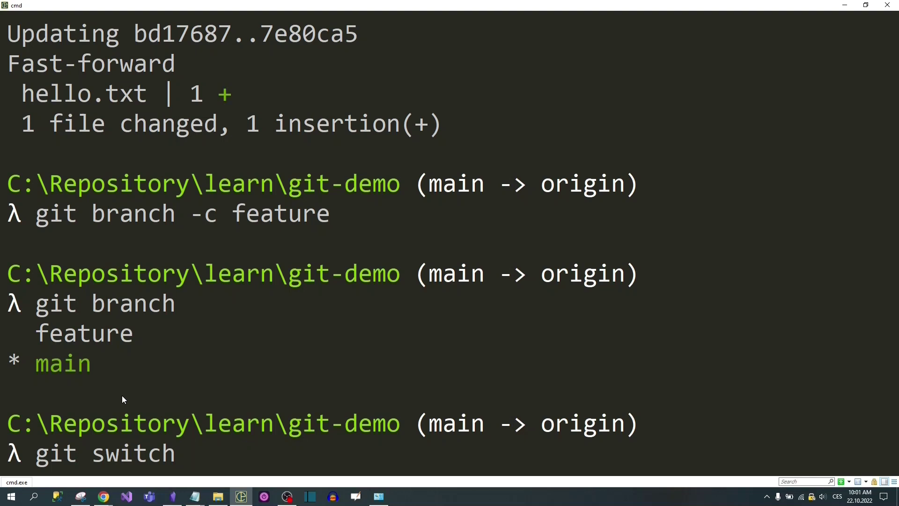
{"action": "type", "text": "feature"}
{"action": "key", "text": "Return"}
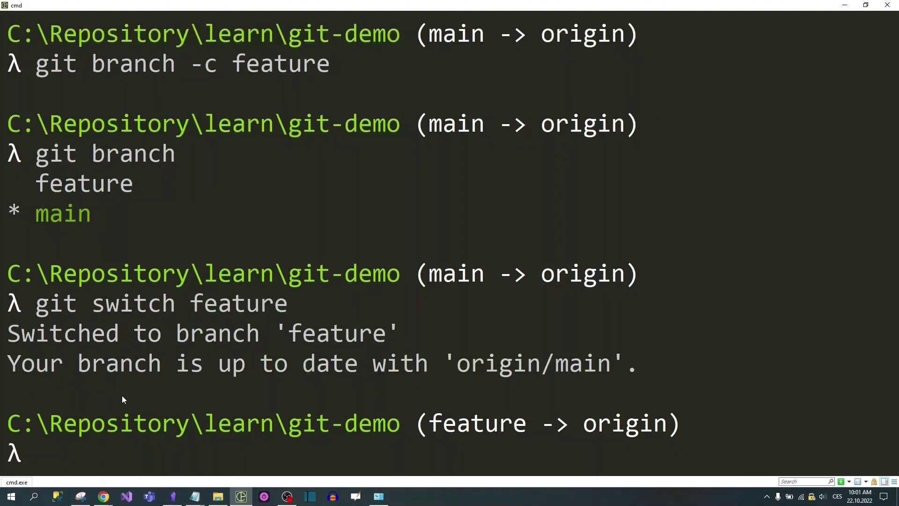
{"action": "type", "text": "git s"}
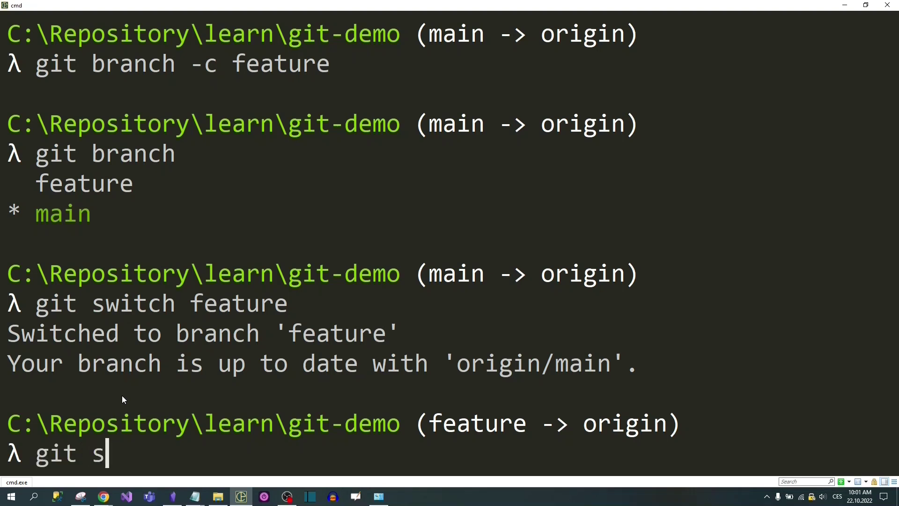
{"action": "type", "text": "witch -c"}
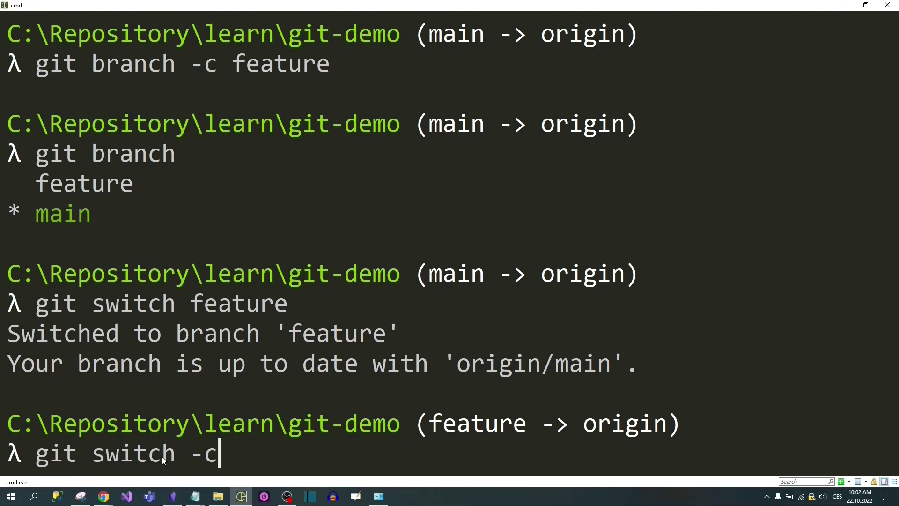
{"action": "key", "text": "BackSpace"}
{"action": "key", "text": "BackSpace"}
{"action": "key", "text": "BackSpace"}
{"action": "key", "text": "BackSpace"}
{"action": "key", "text": "BackSpace"}
{"action": "key", "text": "BackSpace"}
{"action": "key", "text": "BackSpace"}
{"action": "key", "text": "BackSpace"}
{"action": "key", "text": "BackSpace"}
{"action": "key", "text": "BackSpace"}
{"action": "key", "text": "BackSpace"}
{"action": "key", "text": "BackSpace"}
{"action": "key", "text": "BackSpace"}
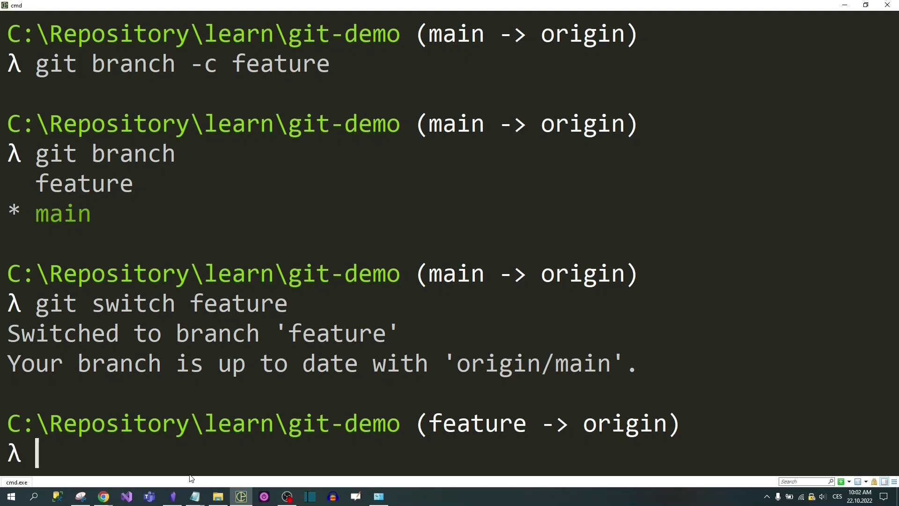
Step: Return to the main branch with git switch main
{"action": "type", "text": "git switch main"}
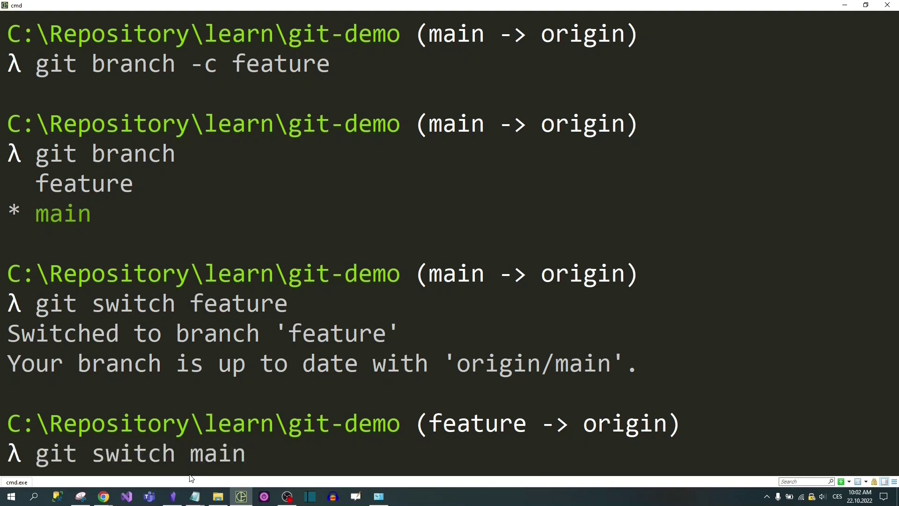
{"action": "key", "text": "Return"}
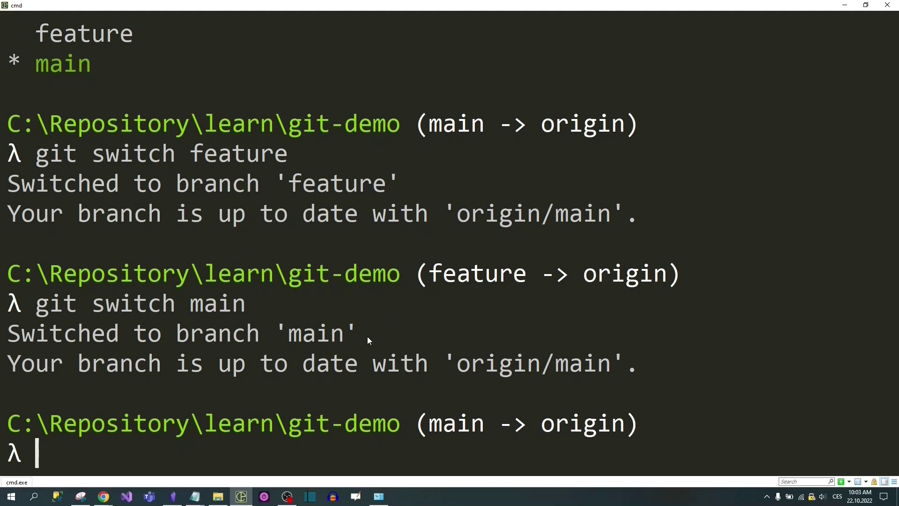
Step: Show the commit history with git log --oneline and highlight the main and feature labels on the newest commit
{"action": "type", "text": "git log --"}
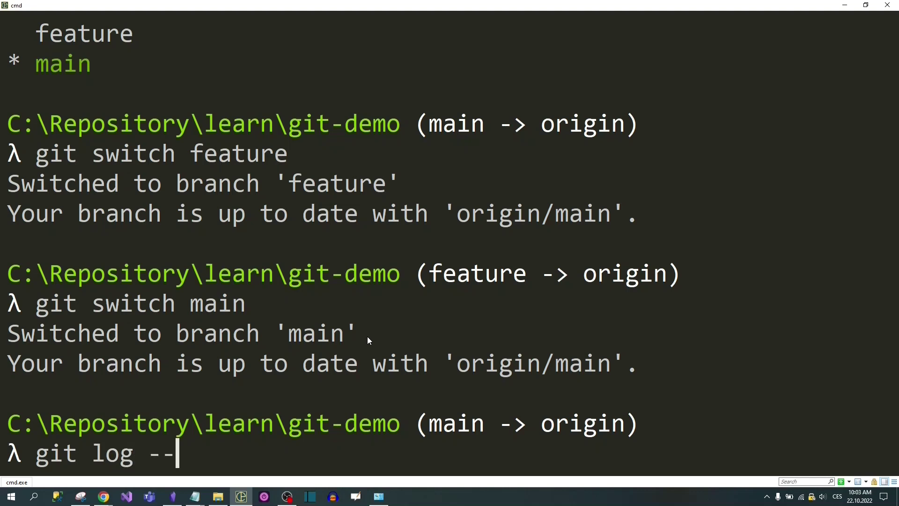
{"action": "type", "text": "onelie"}
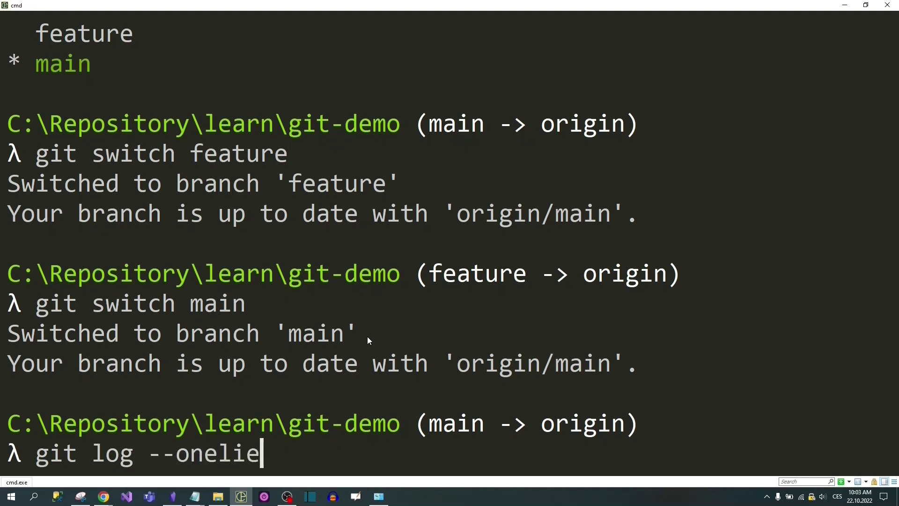
{"action": "key", "text": "BackSpace"}
{"action": "type", "text": "ne"}
{"action": "key", "text": "Return"}
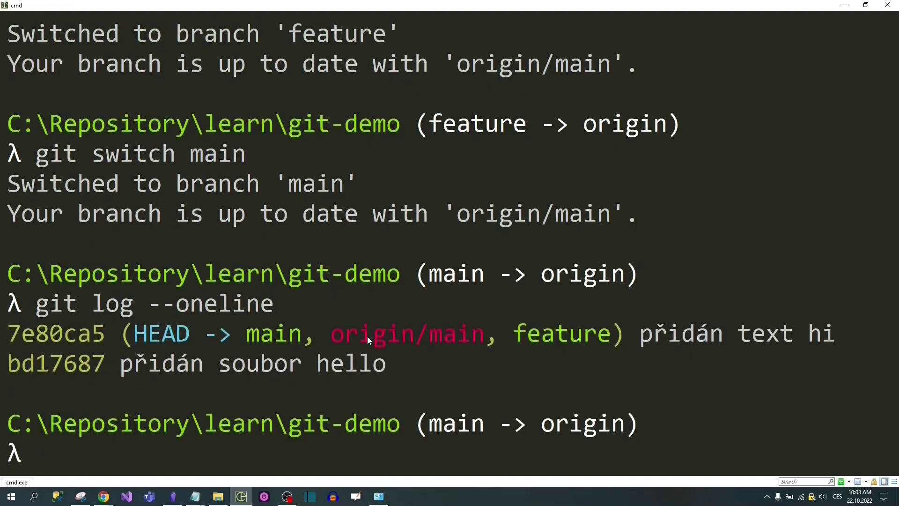
{"action": "left_click_drag", "start_coordinate": [233, 333], "coordinate": [302, 333]}
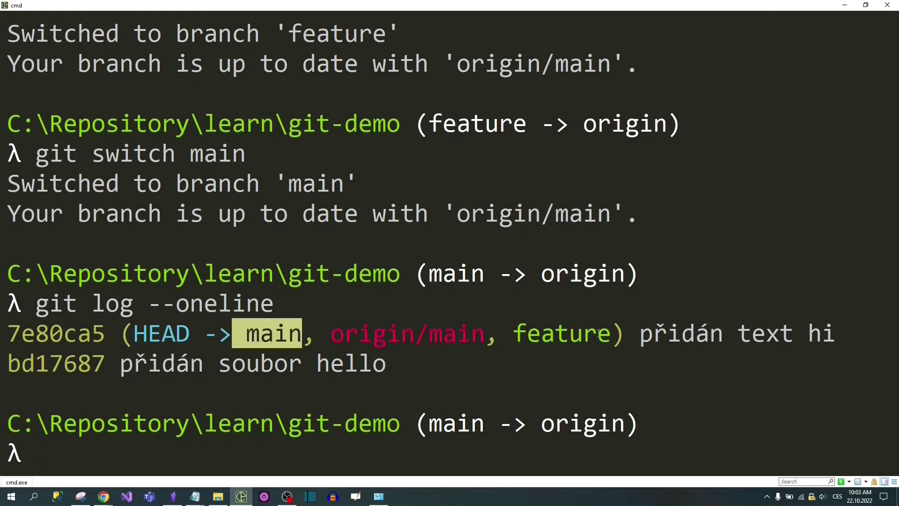
{"action": "left_click_drag", "start_coordinate": [614, 332], "coordinate": [523, 330]}
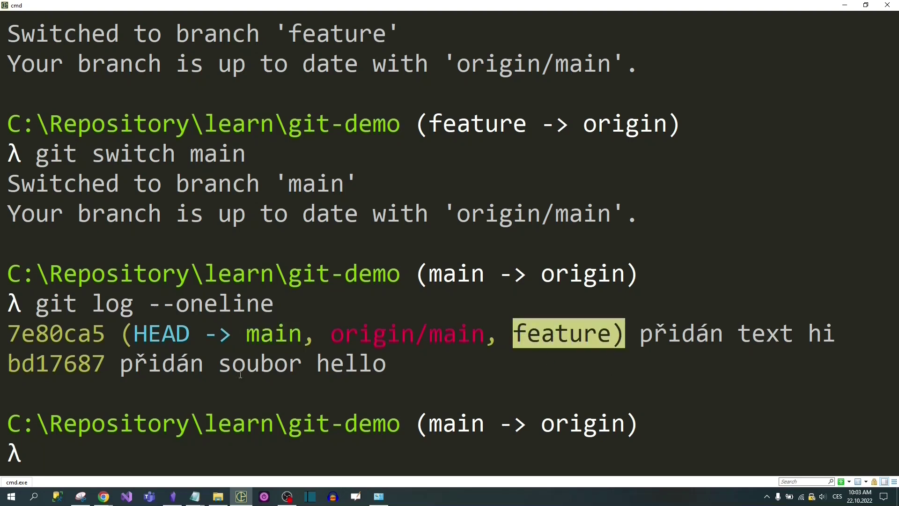
{"action": "left_click_drag", "start_coordinate": [311, 333], "coordinate": [256, 331]}
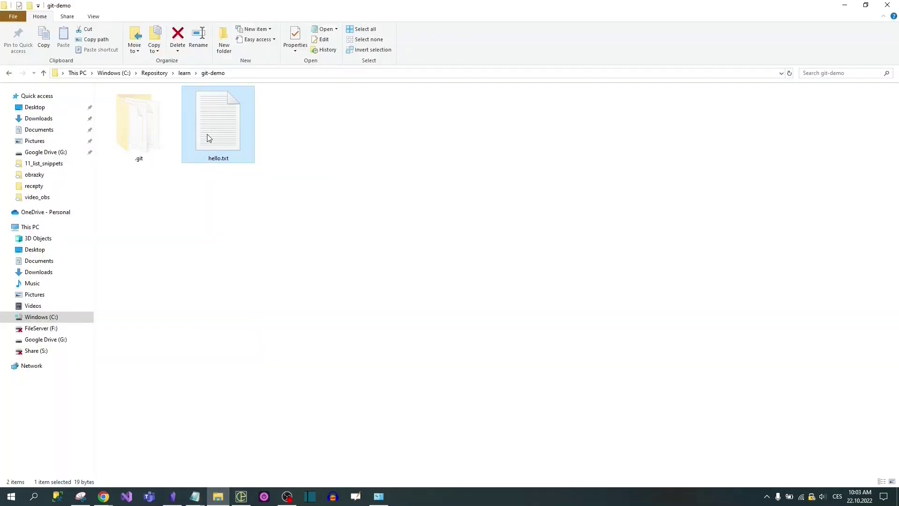
Step: Open hello.txt from the git-demo folder, add the third line "how are you?", save and close it, and return to the terminal
{"action": "double_click", "coordinate": [207, 134]}
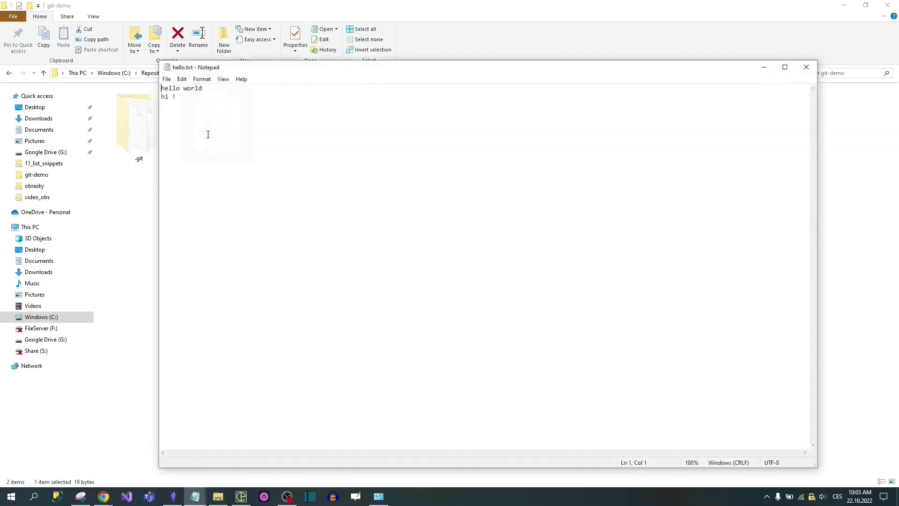
{"action": "left_click", "coordinate": [204, 111]}
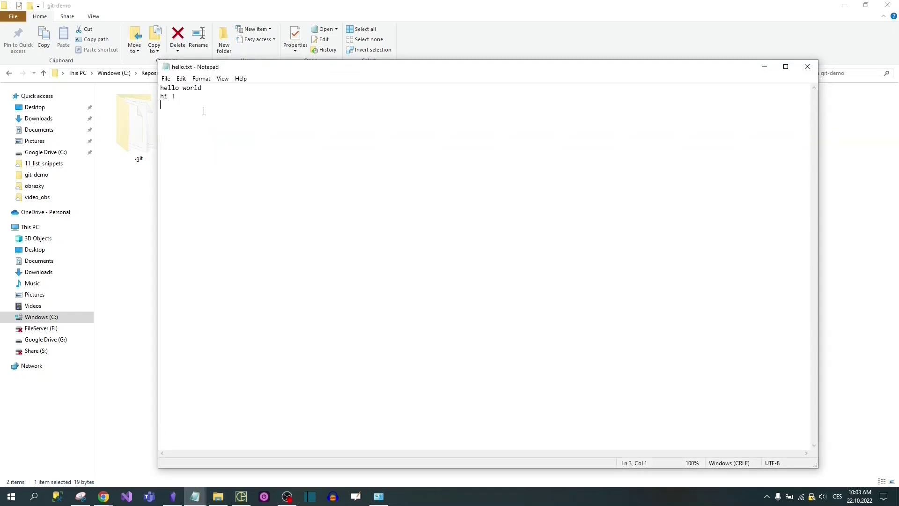
{"action": "type", "text": "how are you?"}
{"action": "key", "text": "ctrl+s"}
{"action": "left_click", "coordinate": [812, 67]}
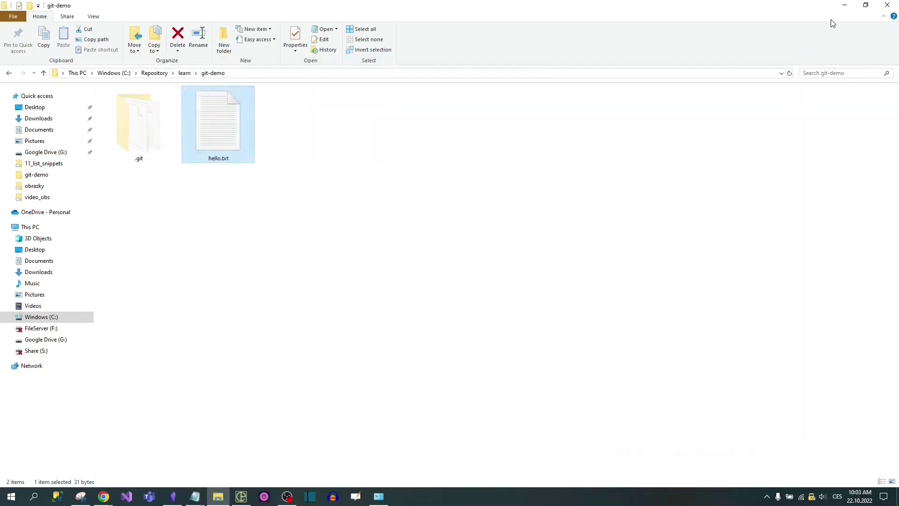
{"action": "left_click", "coordinate": [845, 5]}
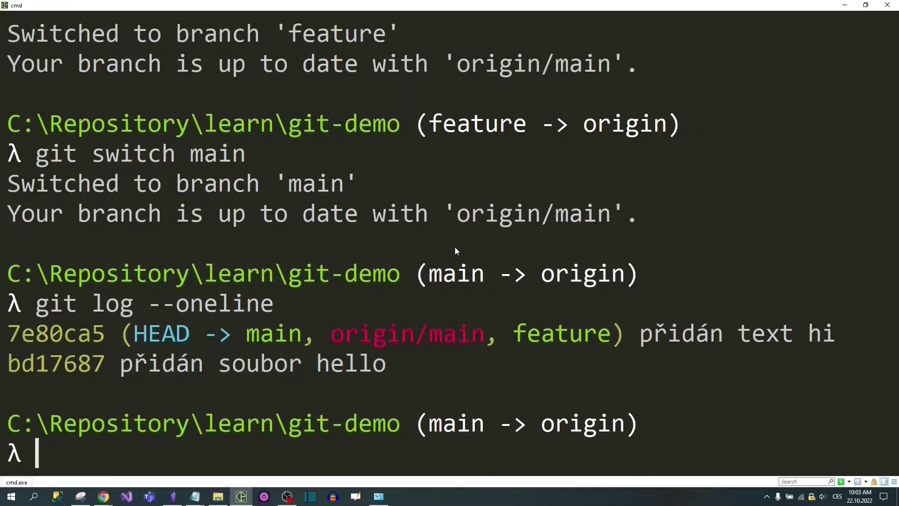
Step: Stage all changes with git add . and check the staged hello.txt change with git status
{"action": "type", "text": "git add ."}
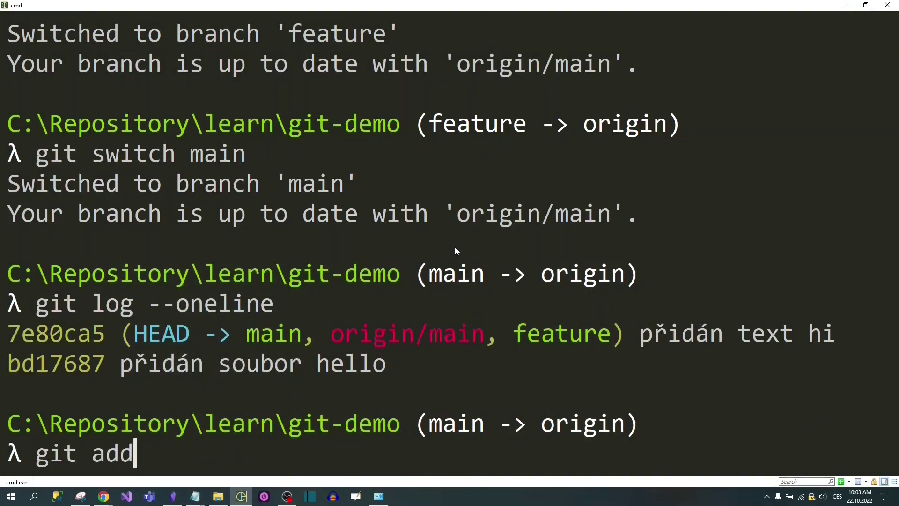
{"action": "key", "text": "Return"}
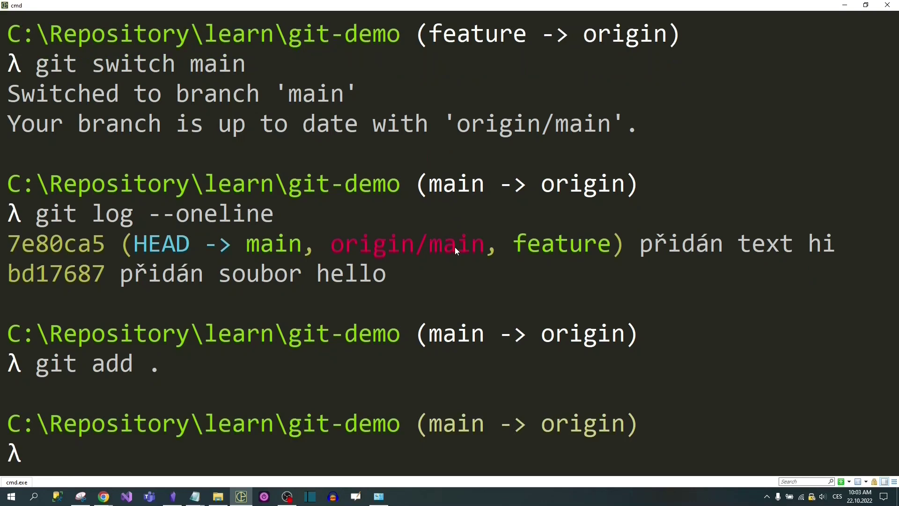
{"action": "type", "text": "git status"}
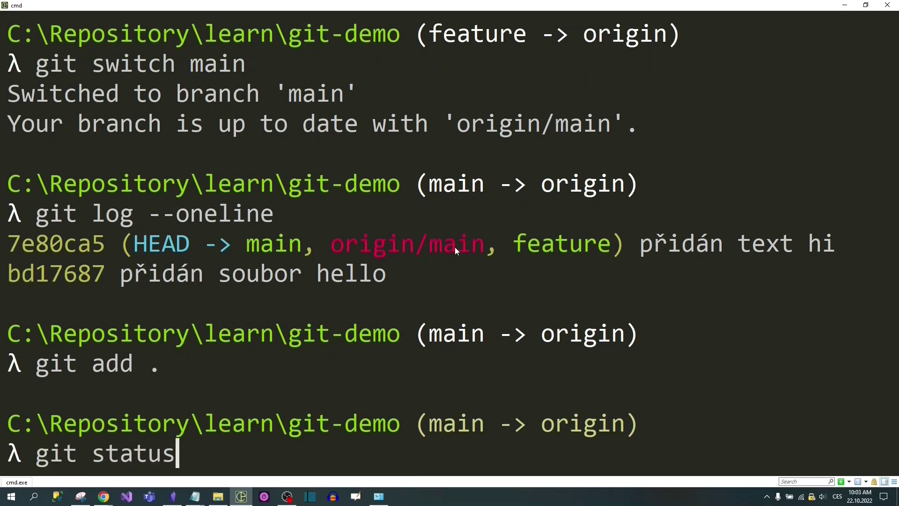
{"action": "key", "text": "Return"}
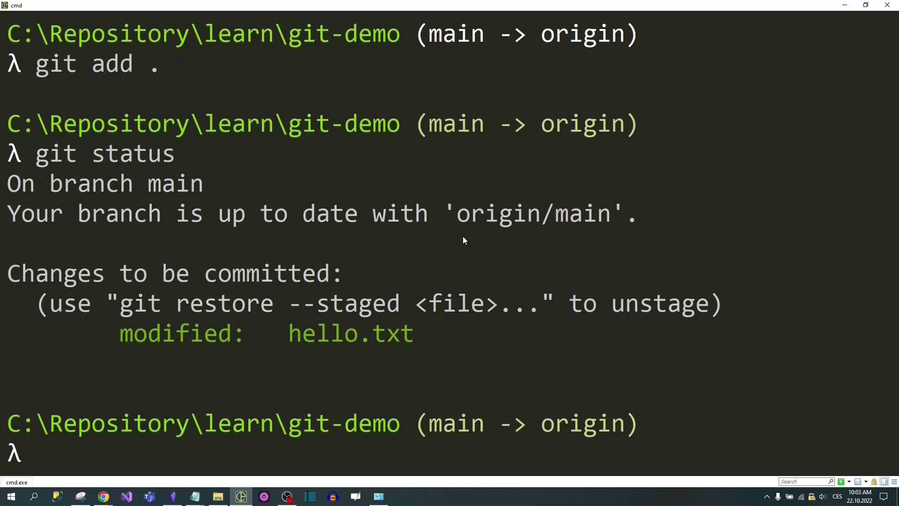
{"action": "left_click_drag", "start_coordinate": [127, 334], "coordinate": [405, 333]}
{"action": "left_click", "coordinate": [406, 334]}
Step: Commit the staged change on main with git commit -m and the message "přidán text how .."
{"action": "type", "text": "git commm"}
{"action": "key", "text": "BackSpace"}
{"action": "type", "text": "it -m \"přidá"}
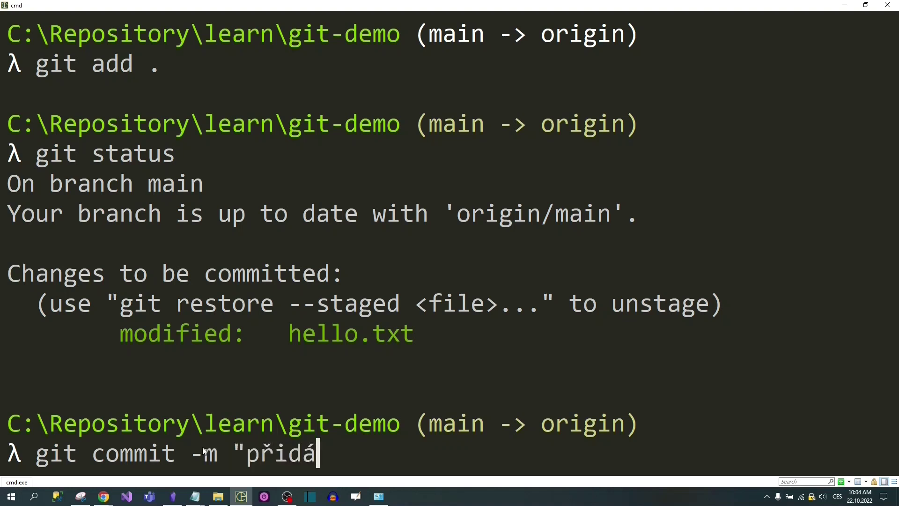
{"action": "type", "text": "n text "}
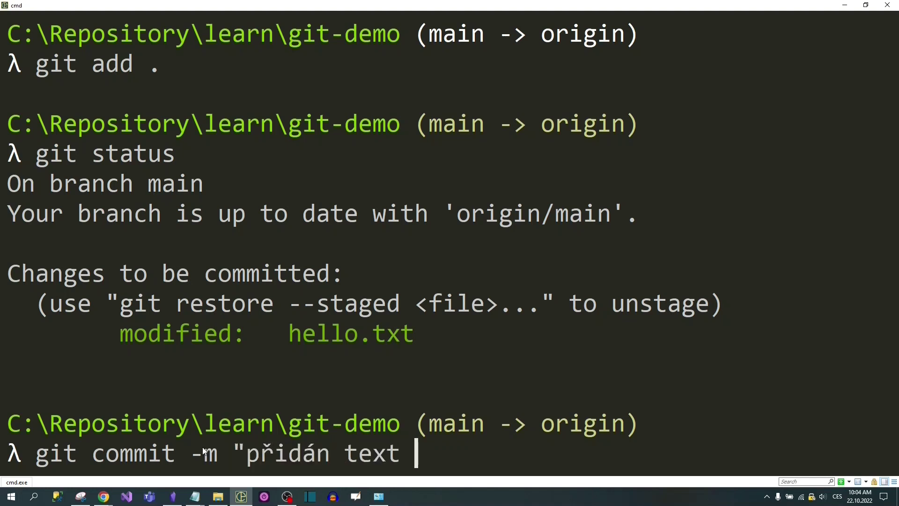
{"action": "type", "text": "how ..\""}
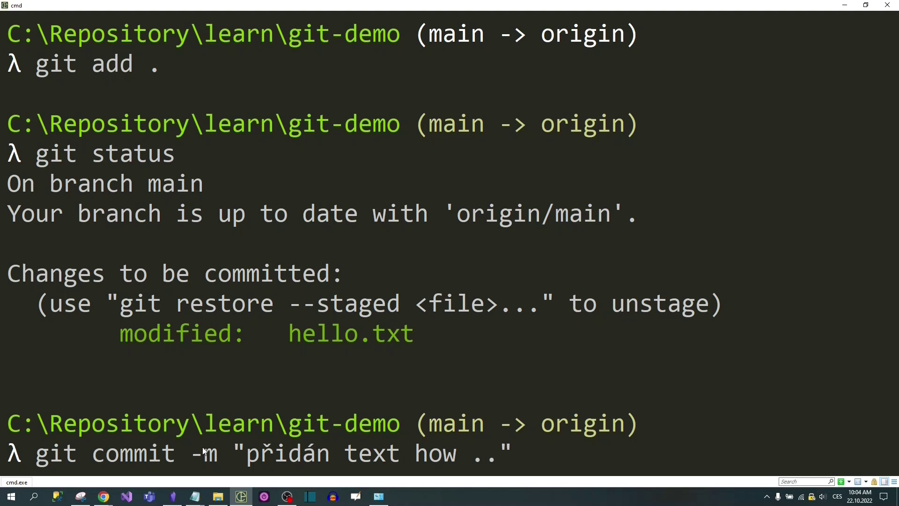
{"action": "key", "text": "Return"}
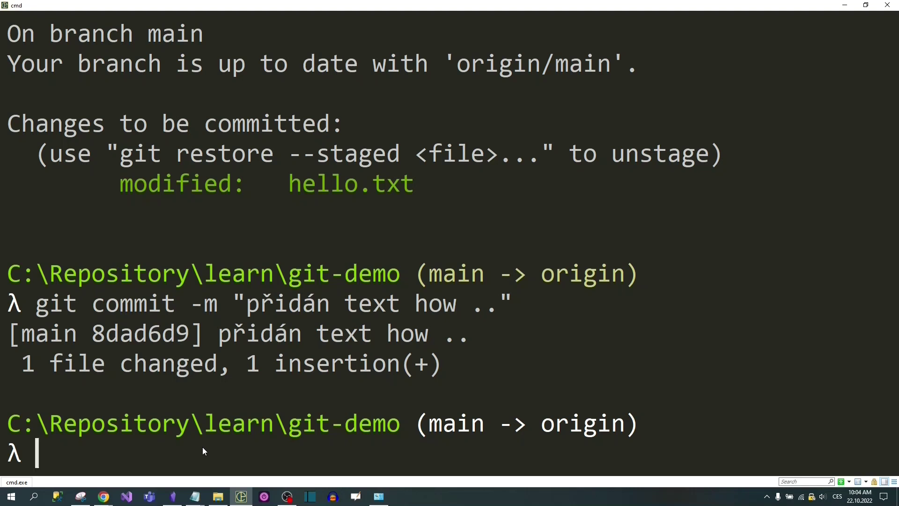
Step: Rerun git log --oneline to compare the positions of main and feature after the new commit
{"action": "key", "text": "Up"}
{"action": "key", "text": "Up"}
{"action": "key", "text": "Up"}
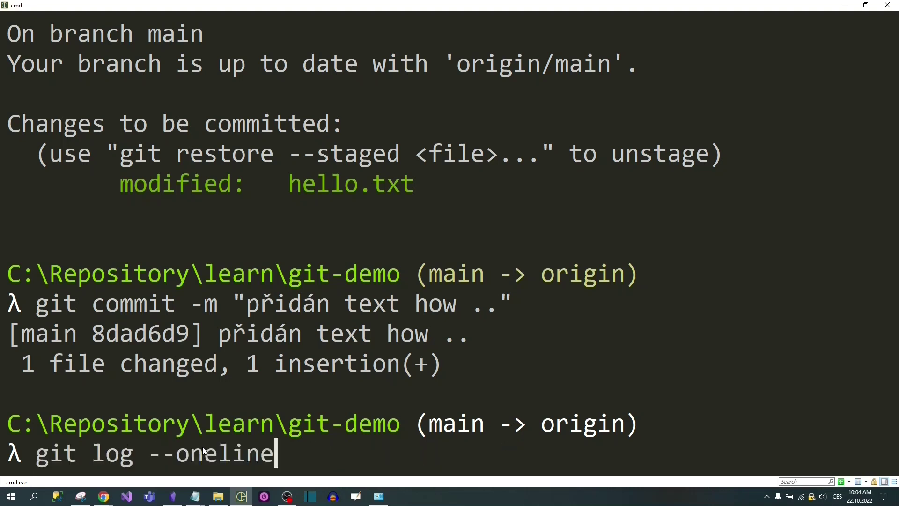
{"action": "key", "text": "Return"}
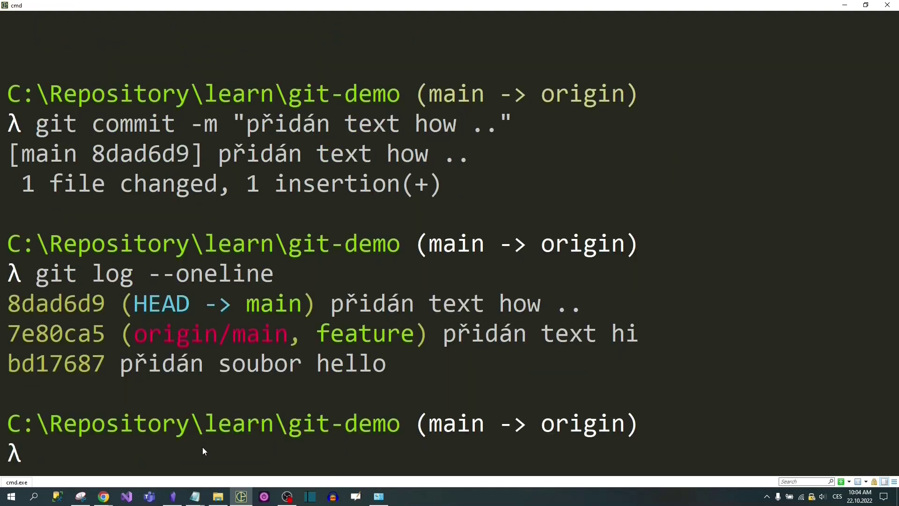
Step: Compare the commits that HEAD, main, origin/main and feature point to in the one-line log
{"action": "left_click_drag", "start_coordinate": [306, 308], "coordinate": [17, 298]}
{"action": "key", "text": "ctrl+c"}
{"action": "left_click_drag", "start_coordinate": [421, 337], "coordinate": [317, 335]}
{"action": "left_click_drag", "start_coordinate": [106, 333], "coordinate": [8, 334]}
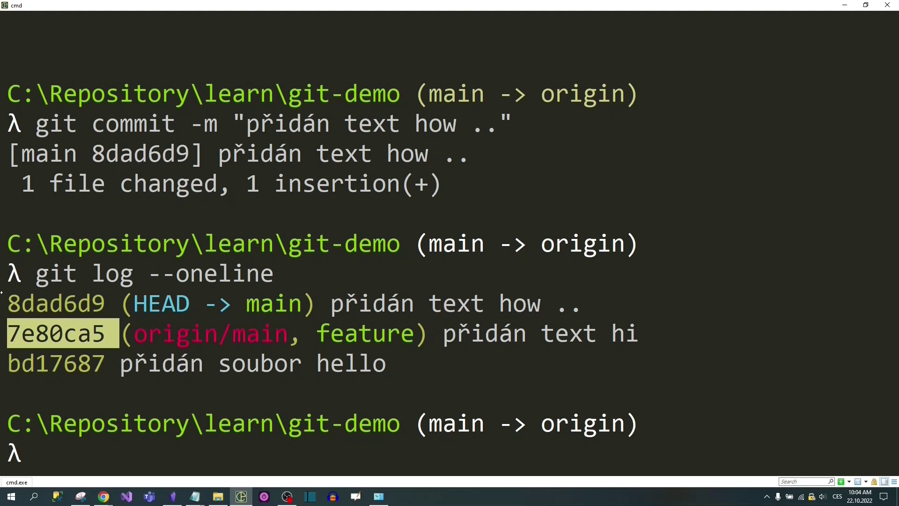
{"action": "key", "text": "ctrl+c"}
{"action": "left_click_drag", "start_coordinate": [330, 305], "coordinate": [8, 304]}
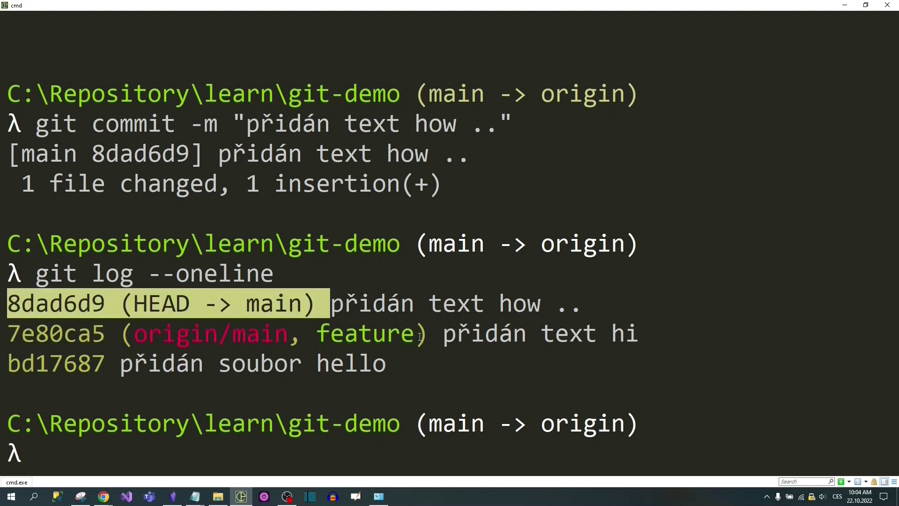
{"action": "key", "text": "ctrl+c"}
{"action": "left_click_drag", "start_coordinate": [442, 333], "coordinate": [12, 340]}
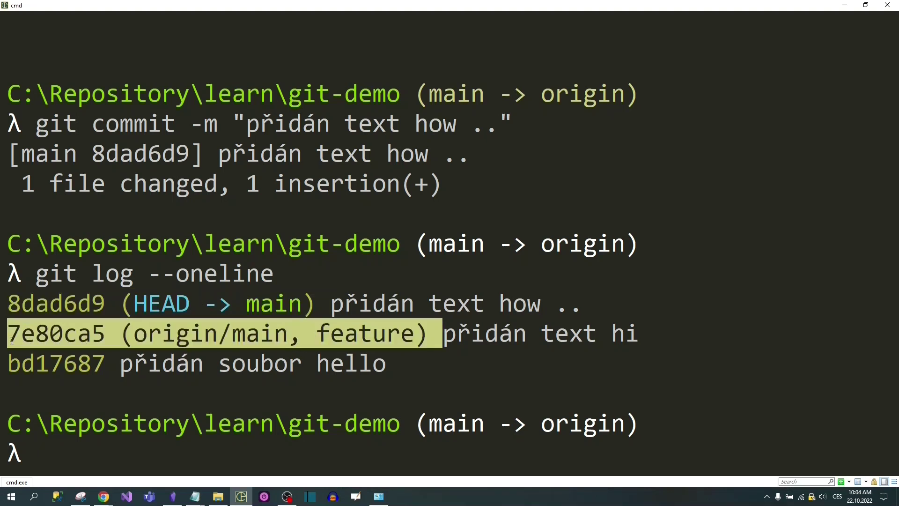
{"action": "left_click", "coordinate": [143, 338]}
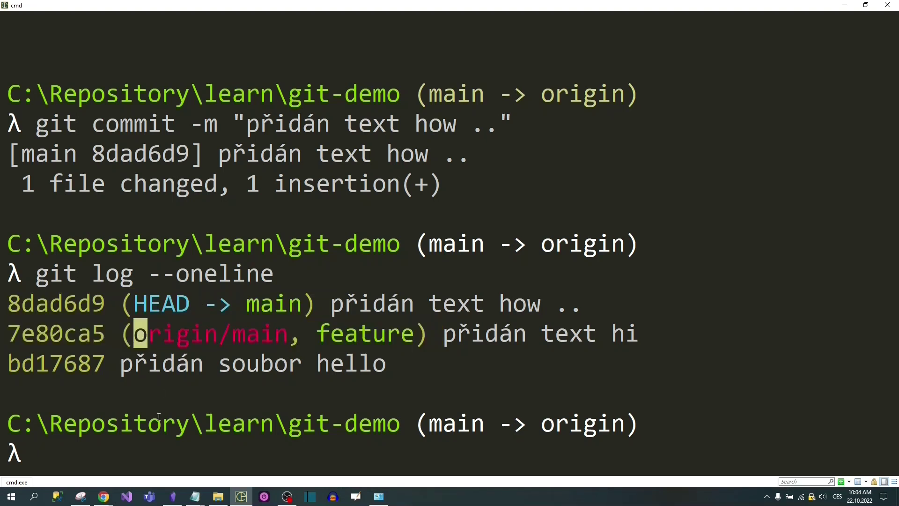
{"action": "key", "text": "Escape"}
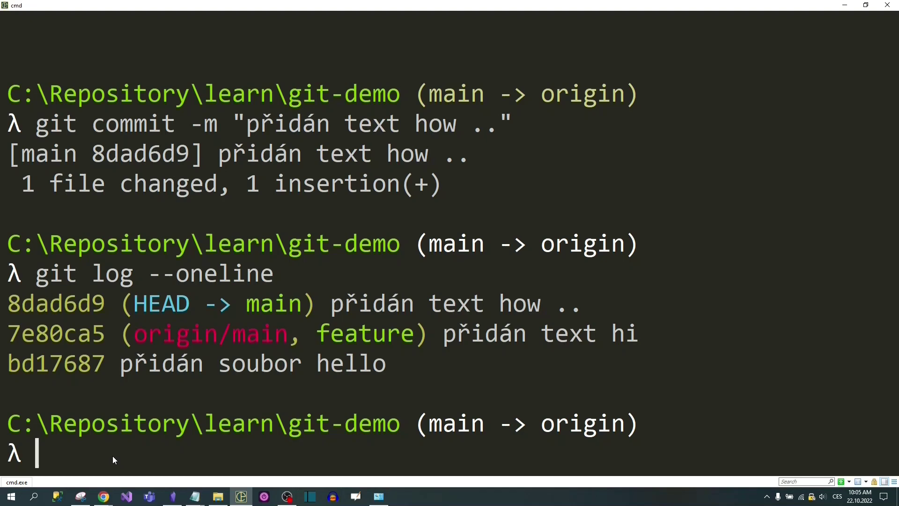
Step: Switch to the feature branch with git switch feature
{"action": "type", "text": "git sw"}
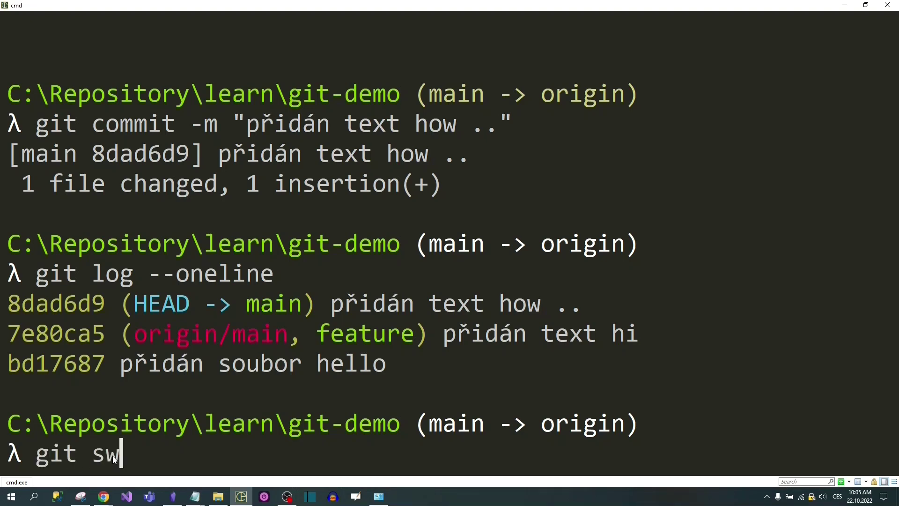
{"action": "type", "text": "itch feature"}
{"action": "key", "text": "Return"}
{"action": "left_click_drag", "start_coordinate": [441, 335], "coordinate": [7, 333]}
{"action": "left_click", "coordinate": [212, 317]}
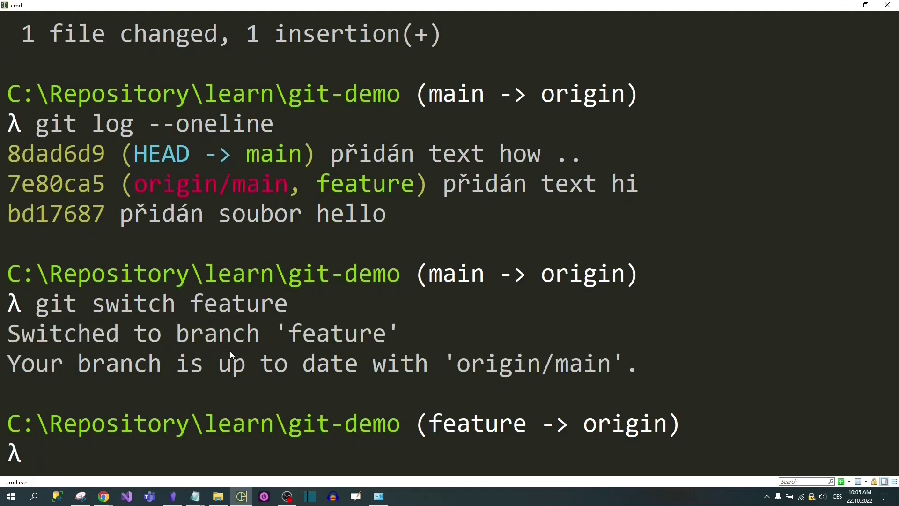
Step: Merge the main branch into feature with git merge main
{"action": "type", "text": "git merge m"}
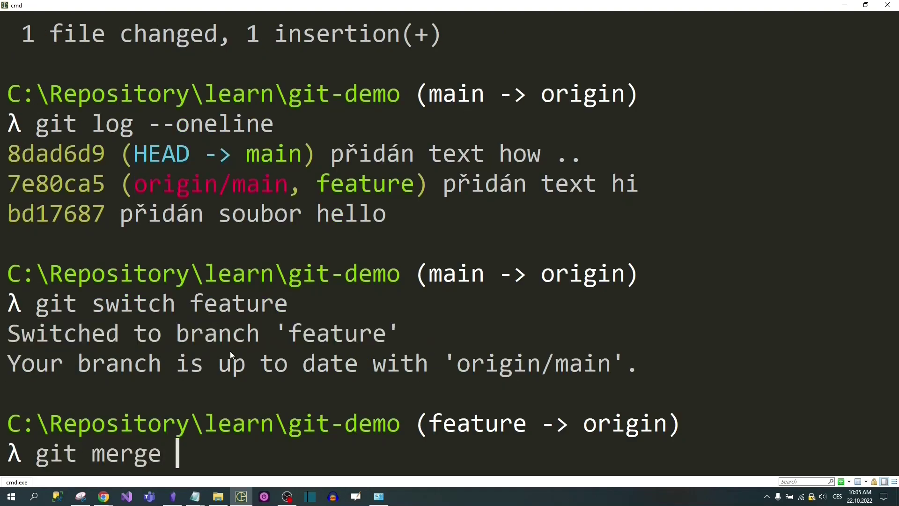
{"action": "type", "text": "ain"}
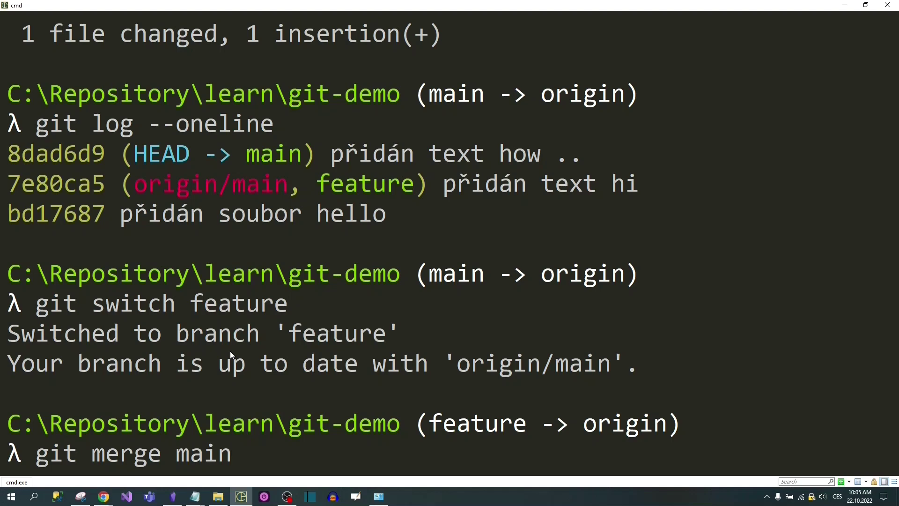
{"action": "key", "text": "Return"}
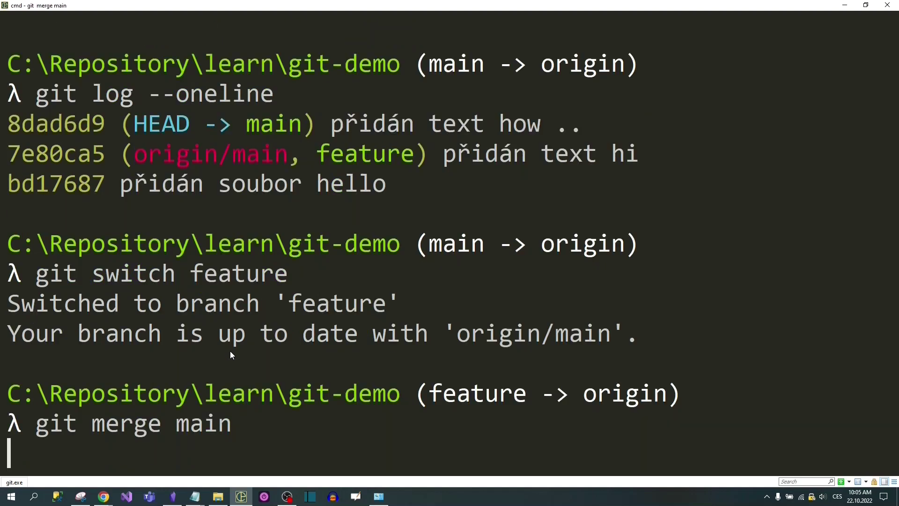
Step: Rerun git log --oneline and check which commit feature and main point to after the merge
{"action": "key", "text": "Up"}
{"action": "key", "text": "Up"}
{"action": "key", "text": "Up"}
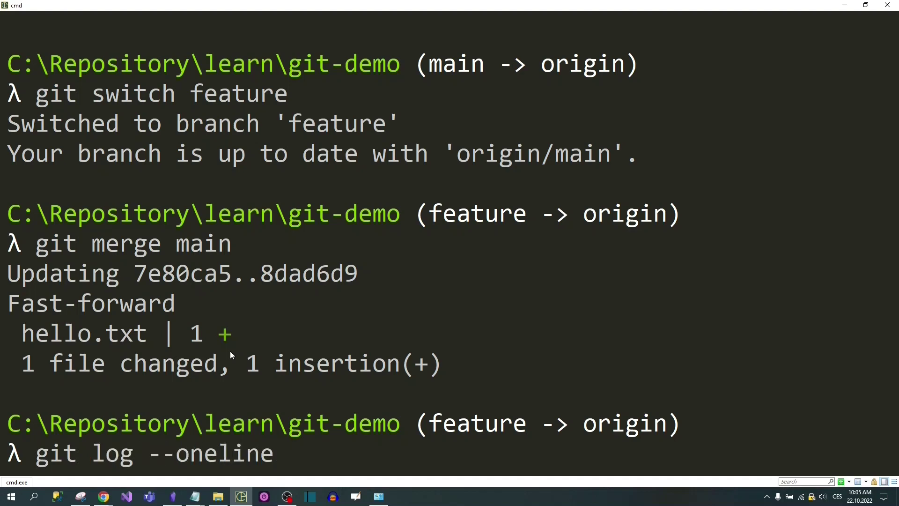
{"action": "key", "text": "Return"}
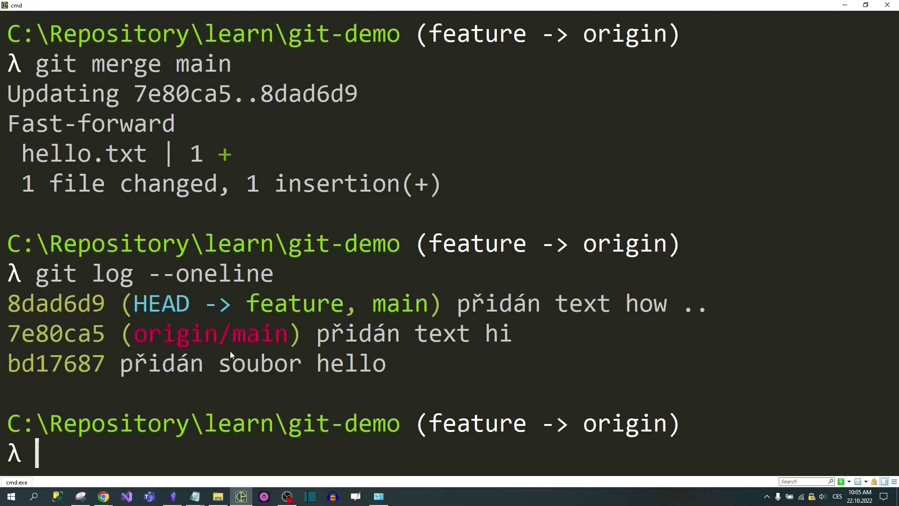
{"action": "left_click_drag", "start_coordinate": [347, 302], "coordinate": [250, 303]}
{"action": "left_click_drag", "start_coordinate": [428, 304], "coordinate": [381, 306]}
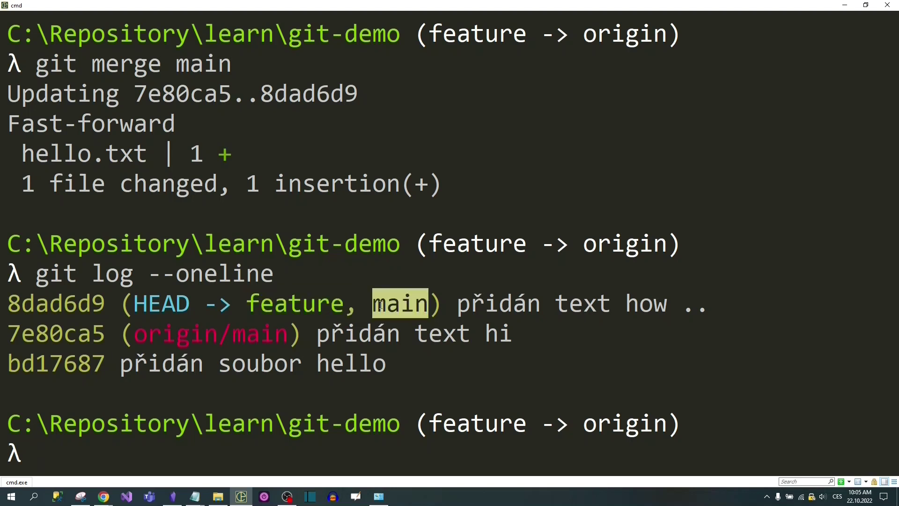
{"action": "left_click_drag", "start_coordinate": [106, 303], "coordinate": [8, 304]}
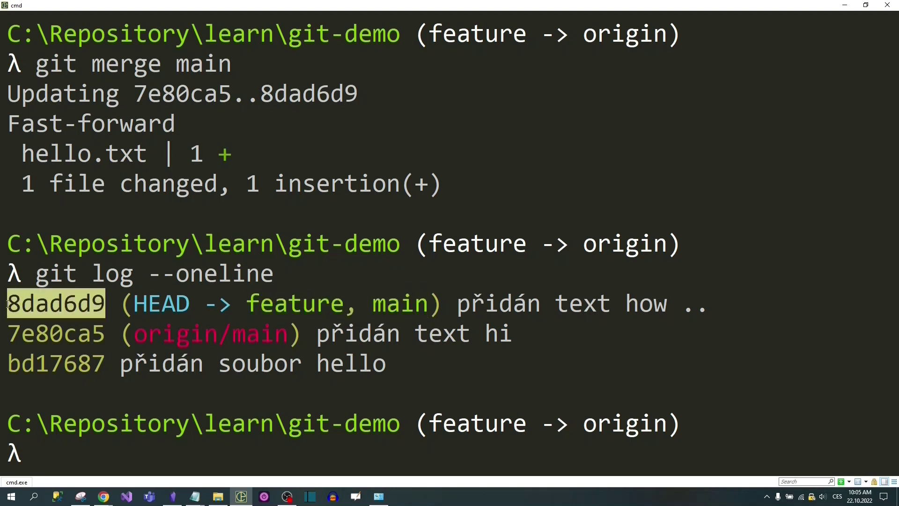
Step: Launch Git GUI and open the recent repository C:/Repository/learn/git-demo
{"action": "key", "text": "super"}
{"action": "type", "text": "git gui"}
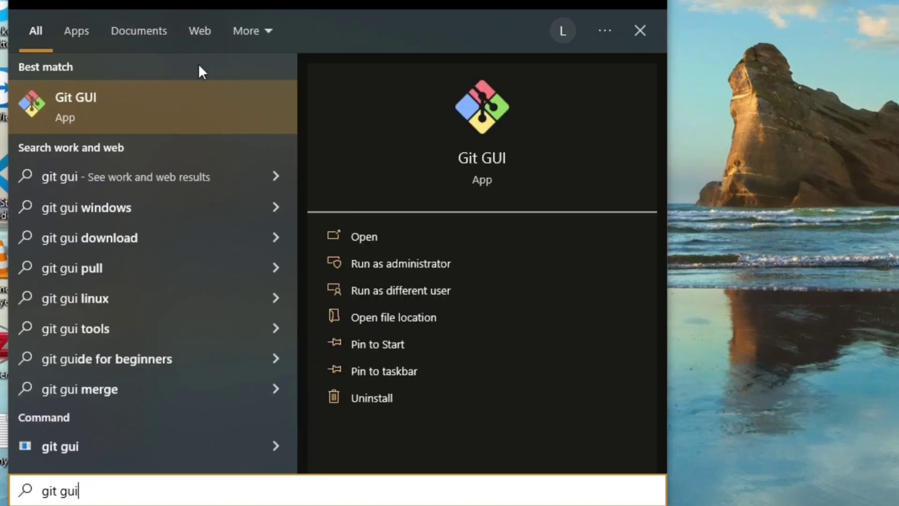
{"action": "left_click", "coordinate": [180, 99]}
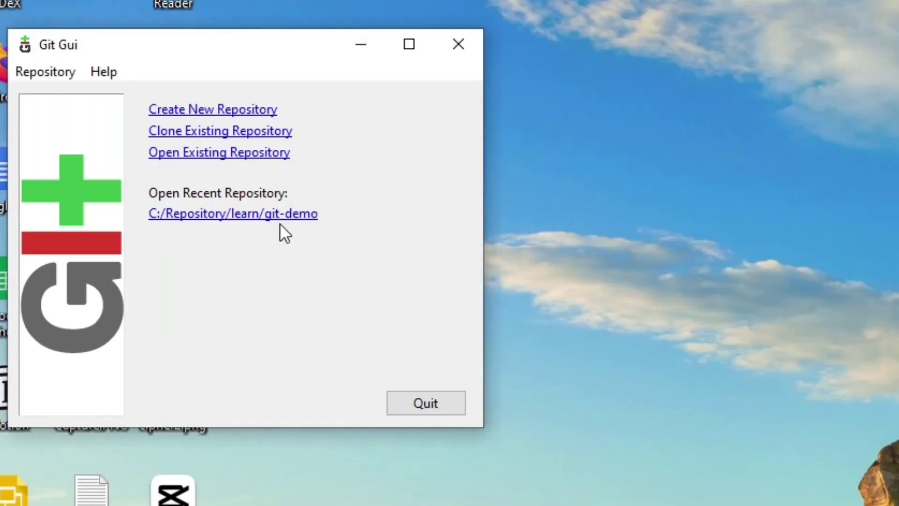
{"action": "left_click", "coordinate": [291, 212]}
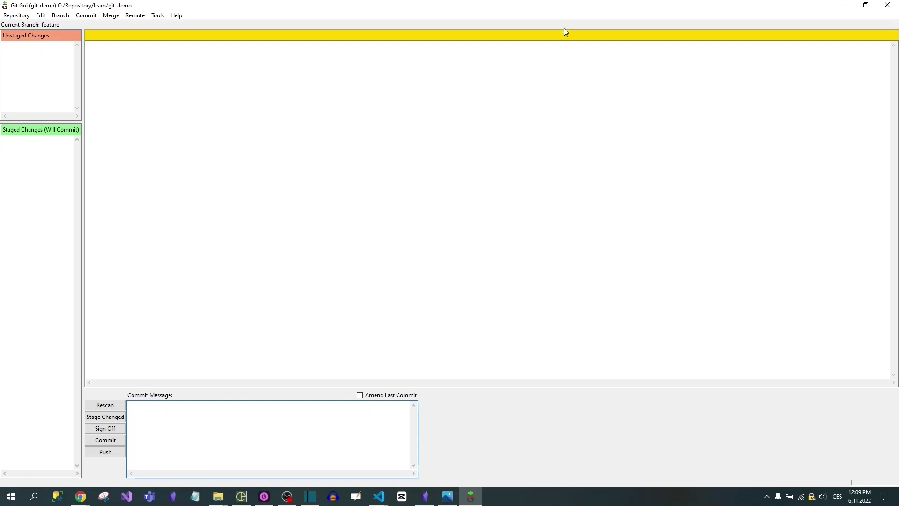
Step: View the repository's working copy folder in the file explorer and close it again
{"action": "left_click", "coordinate": [16, 15]}
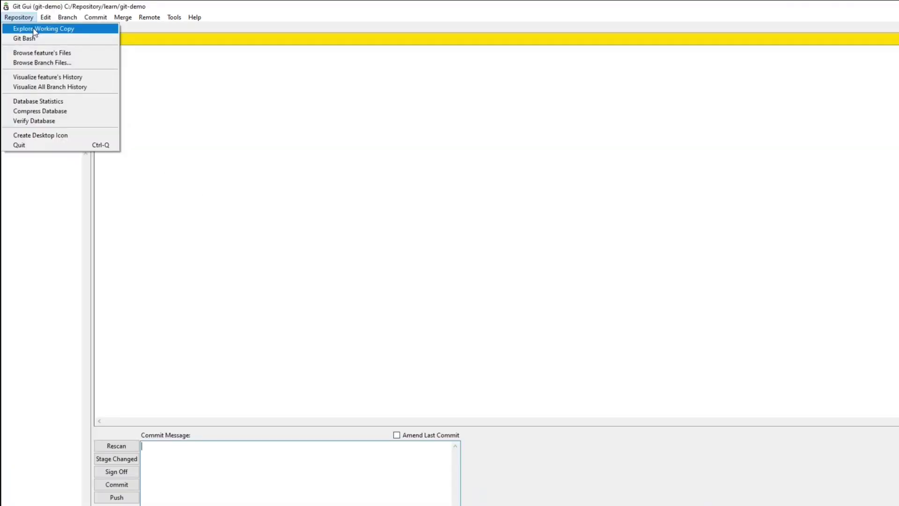
{"action": "left_click", "coordinate": [34, 29]}
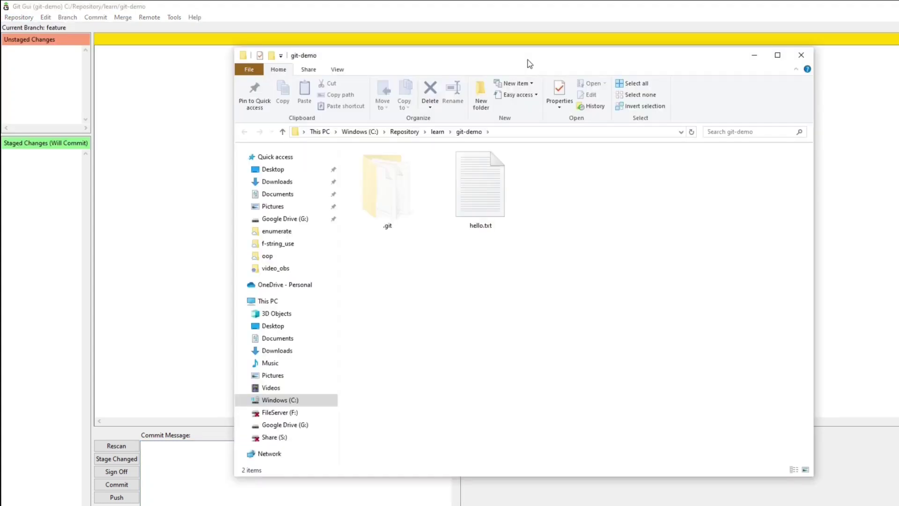
{"action": "left_click", "coordinate": [802, 55]}
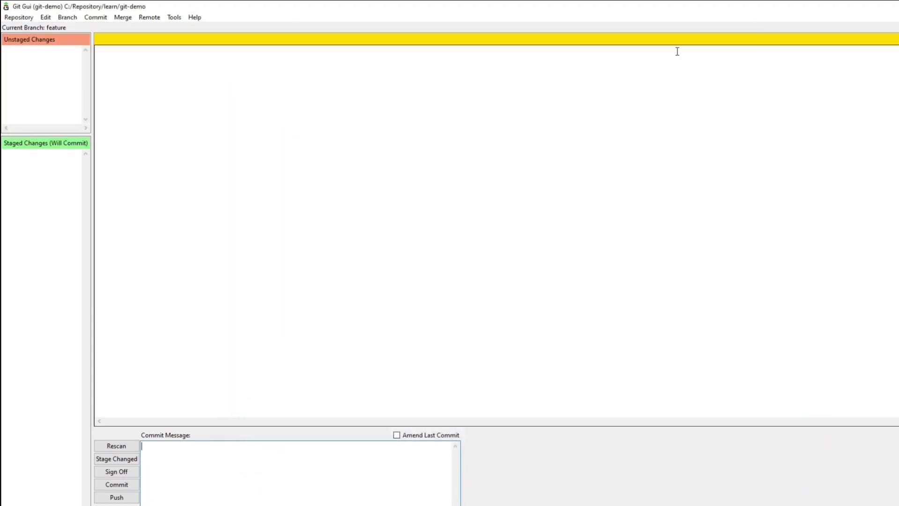
Step: Open hello.txt from the working copy folder, add the second line "ahoj", save it, and close the file and folder
{"action": "left_click", "coordinate": [19, 17]}
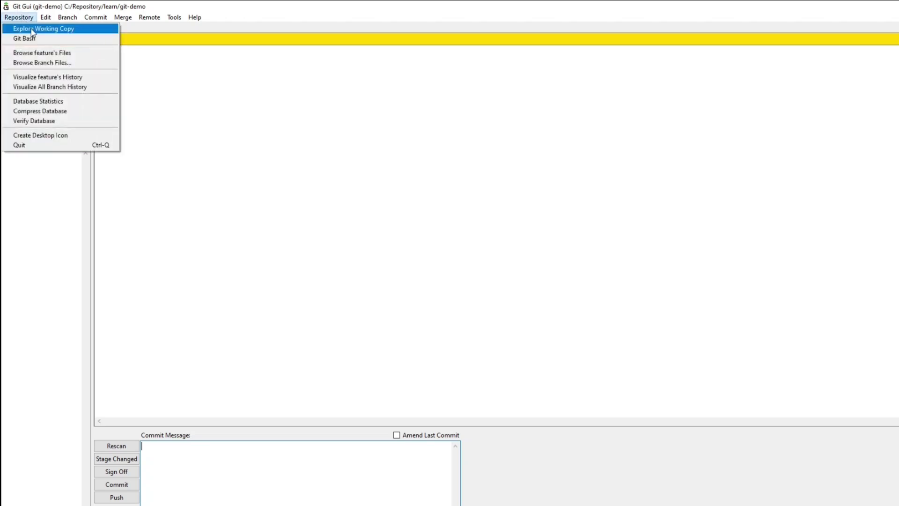
{"action": "left_click", "coordinate": [32, 29]}
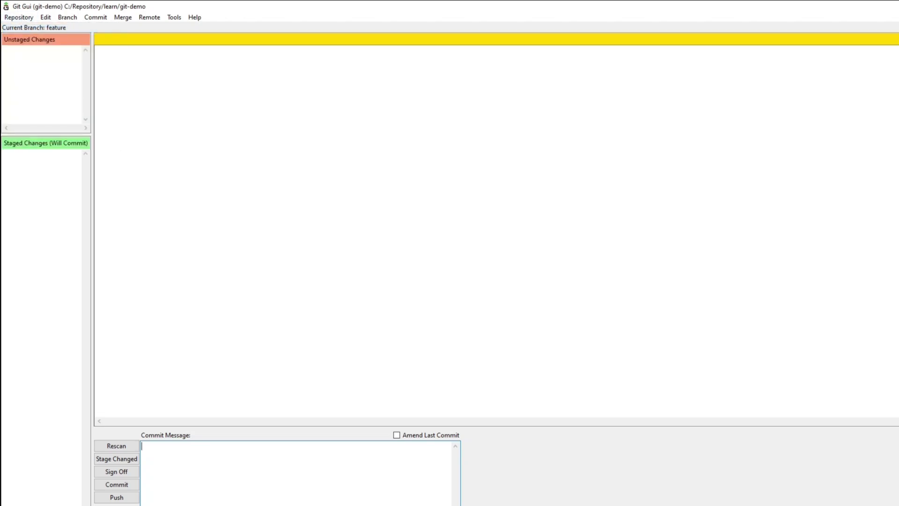
{"action": "double_click", "coordinate": [499, 186]}
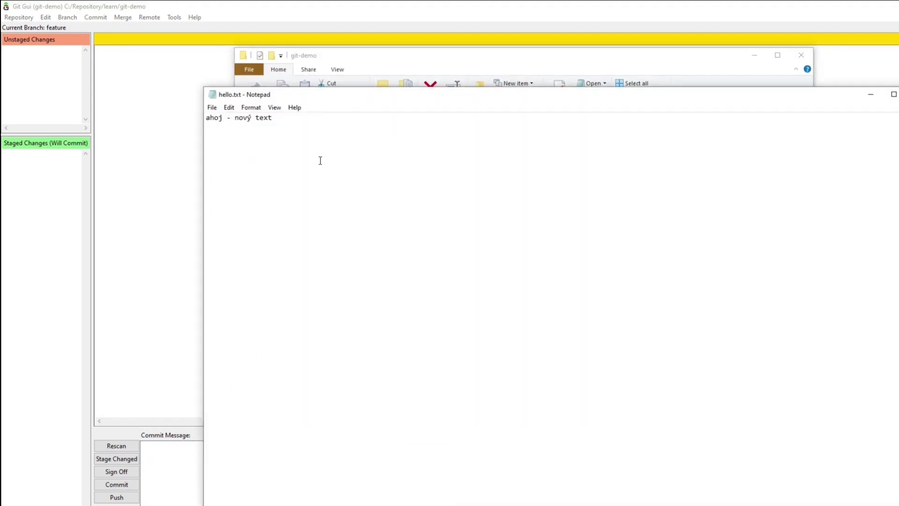
{"action": "left_click", "coordinate": [304, 128]}
{"action": "key", "text": "Return"}
{"action": "type", "text": "ahoj"}
{"action": "key", "text": "ctrl+s"}
{"action": "key", "text": "alt+F4"}
{"action": "left_click", "coordinate": [800, 56]}
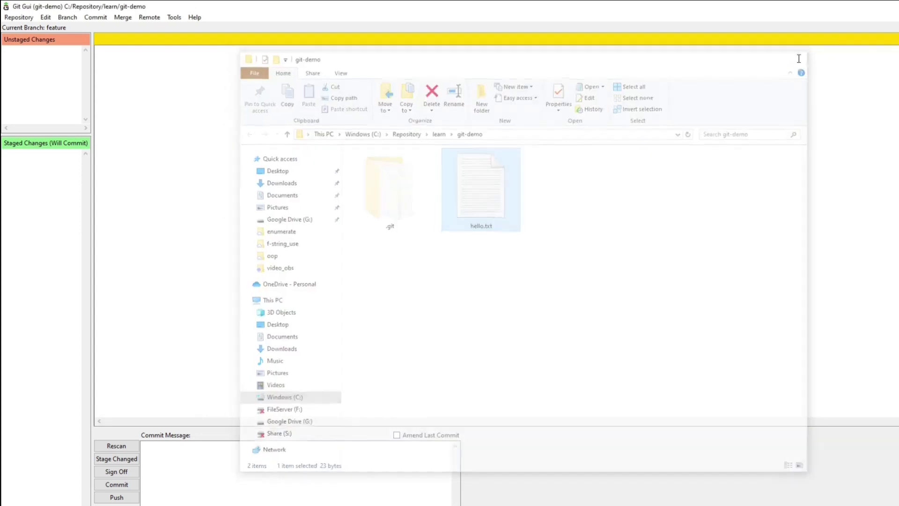
Step: Rescan the repository for changes and stage the modified hello.txt
{"action": "left_click", "coordinate": [120, 446]}
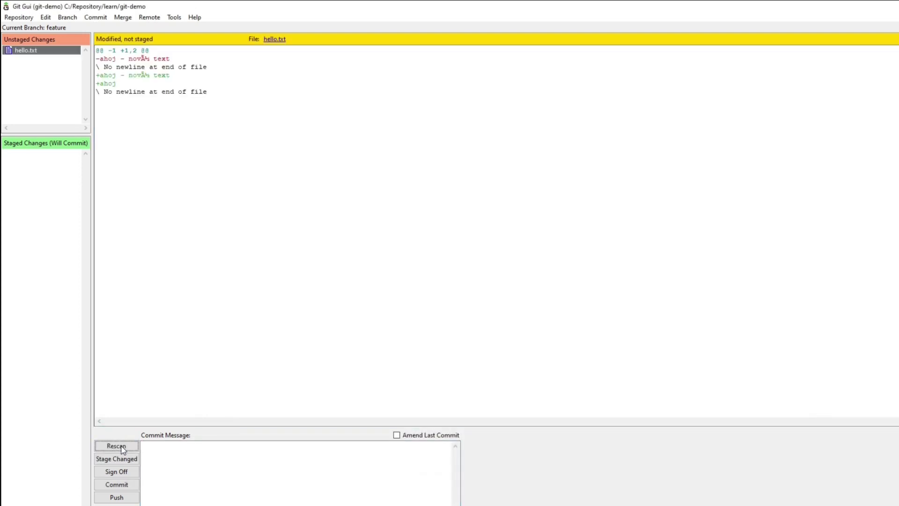
{"action": "left_click", "coordinate": [121, 447]}
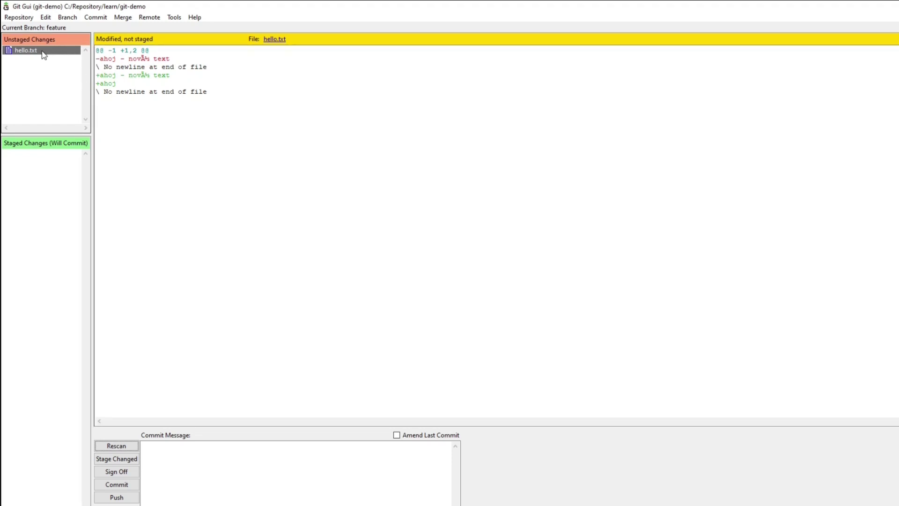
{"action": "left_click", "coordinate": [123, 463]}
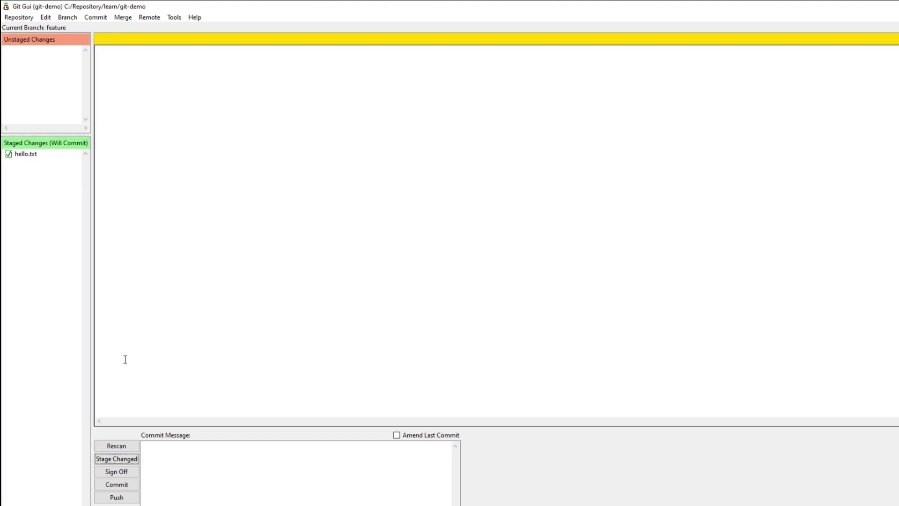
Step: Commit the staged hello.txt change on feature with the message "test"
{"action": "left_click", "coordinate": [172, 452]}
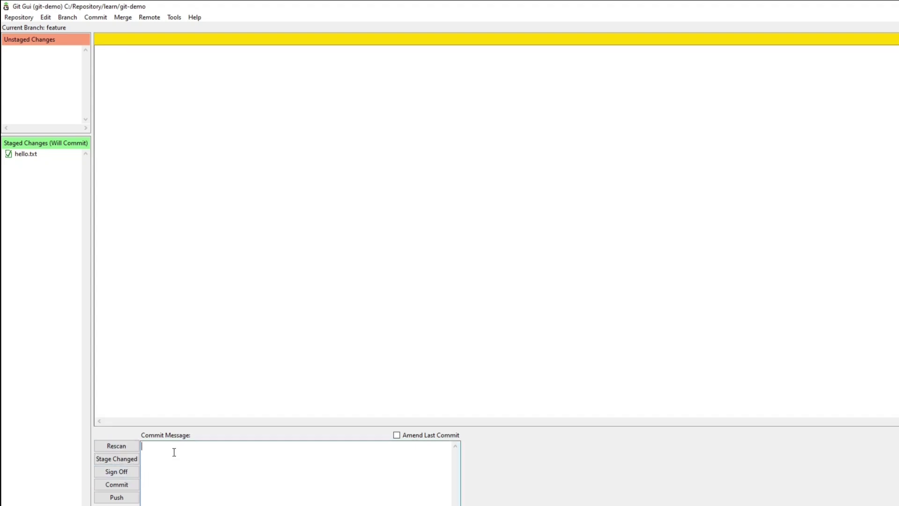
{"action": "type", "text": "test"}
{"action": "left_click", "coordinate": [115, 487]}
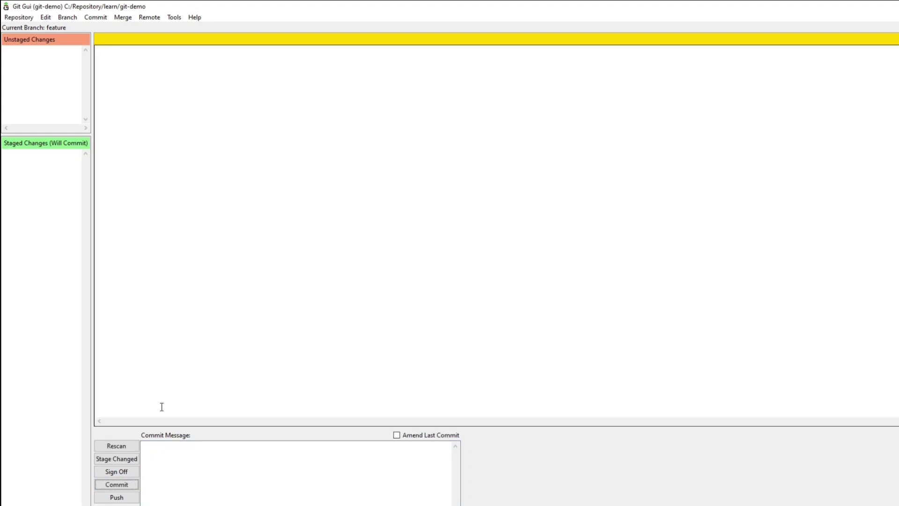
Step: Run the custom log tool, check the newest commit's entry in its output, and close the output window
{"action": "left_click", "coordinate": [174, 22]}
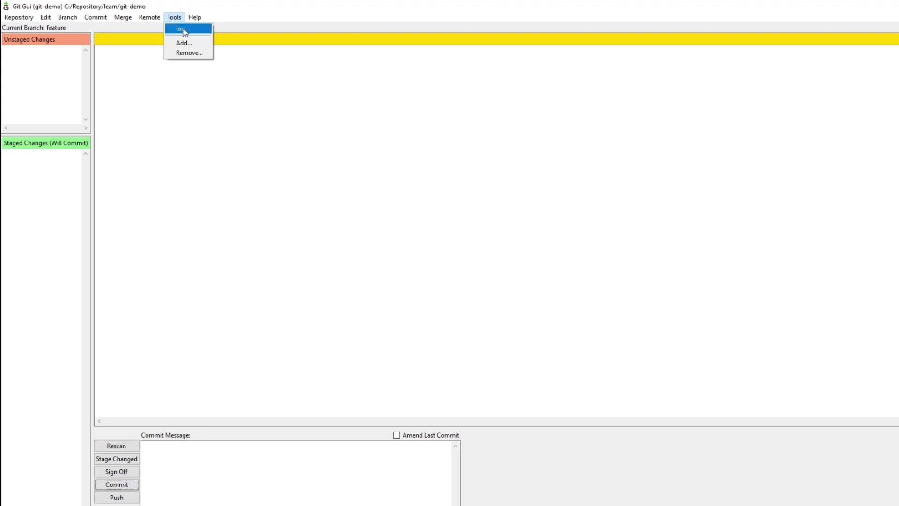
{"action": "left_click", "coordinate": [187, 30]}
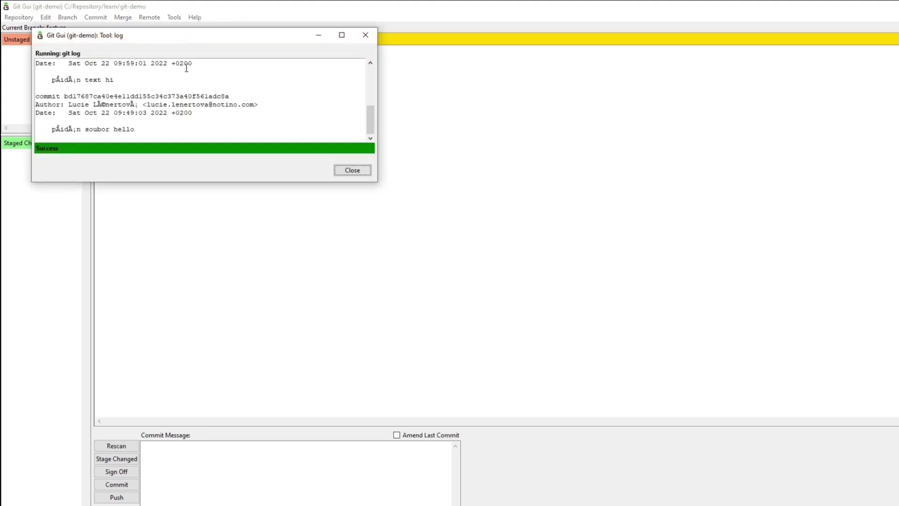
{"action": "scroll", "coordinate": [219, 91], "scroll_direction": "up", "scroll_amount": 6}
{"action": "left_click_drag", "start_coordinate": [86, 101], "coordinate": [46, 70]}
{"action": "left_click", "coordinate": [127, 89]}
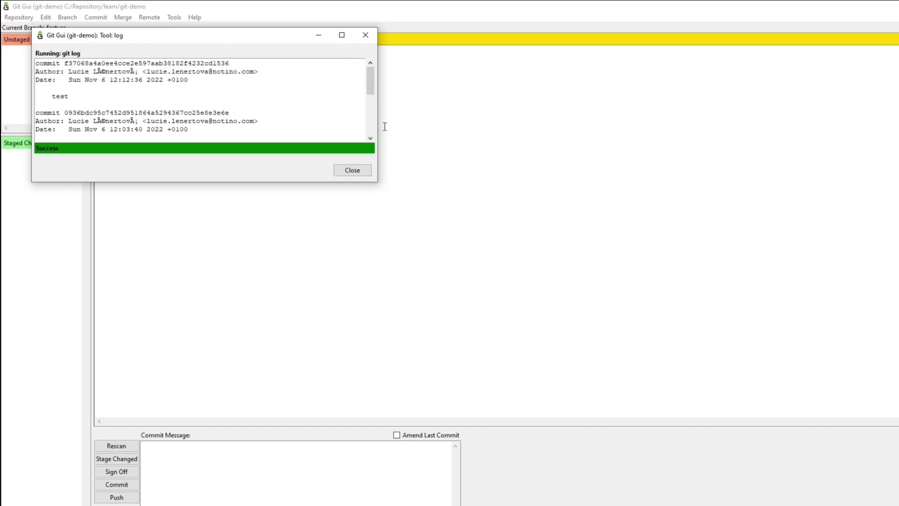
{"action": "left_click", "coordinate": [345, 171]}
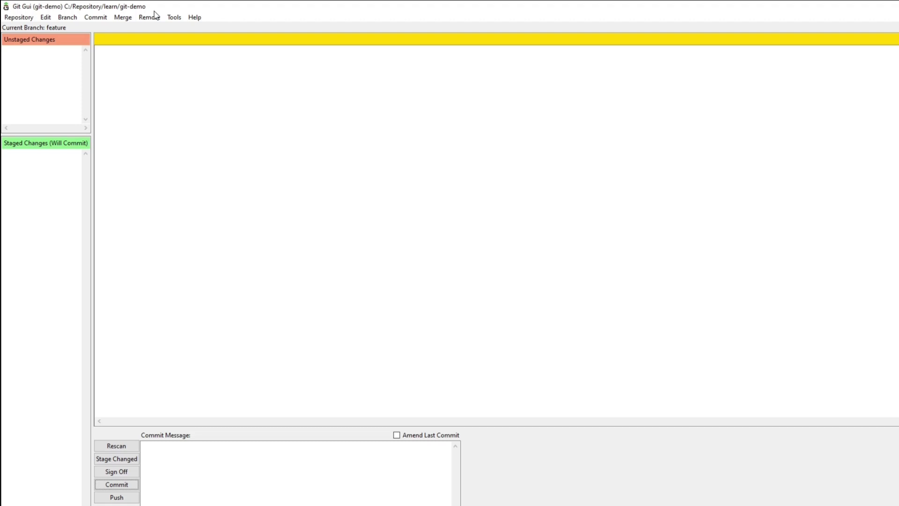
Step: Add a custom tool named "log --oneline" that runs the command "git log --oneline"
{"action": "left_click", "coordinate": [179, 19]}
{"action": "left_click", "coordinate": [184, 43]}
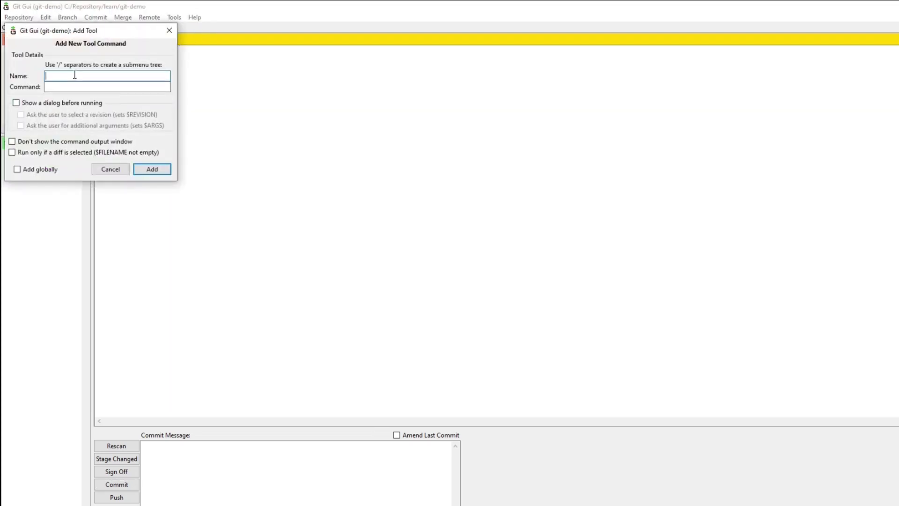
{"action": "type", "text": "log --oneline"}
{"action": "left_click", "coordinate": [63, 87]}
{"action": "type", "text": "git"}
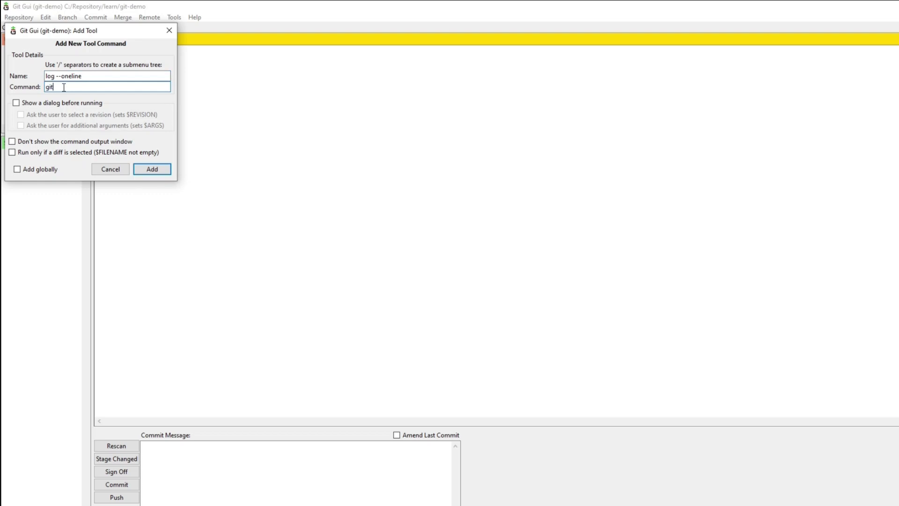
{"action": "type", "text": " log --oneline"}
{"action": "left_click", "coordinate": [159, 170]}
Step: Run the custom "log --oneline" tool and examine the commit hashes and messages in its output
{"action": "left_click", "coordinate": [174, 17]}
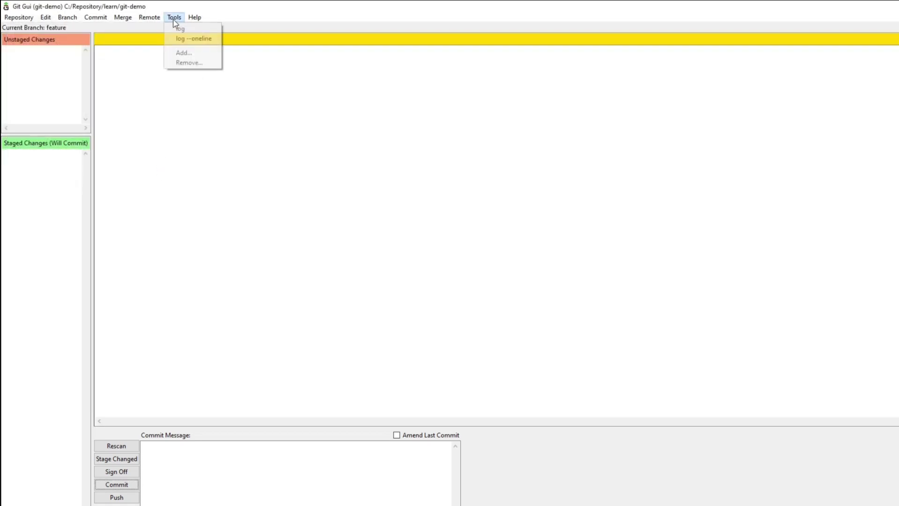
{"action": "left_click", "coordinate": [179, 38]}
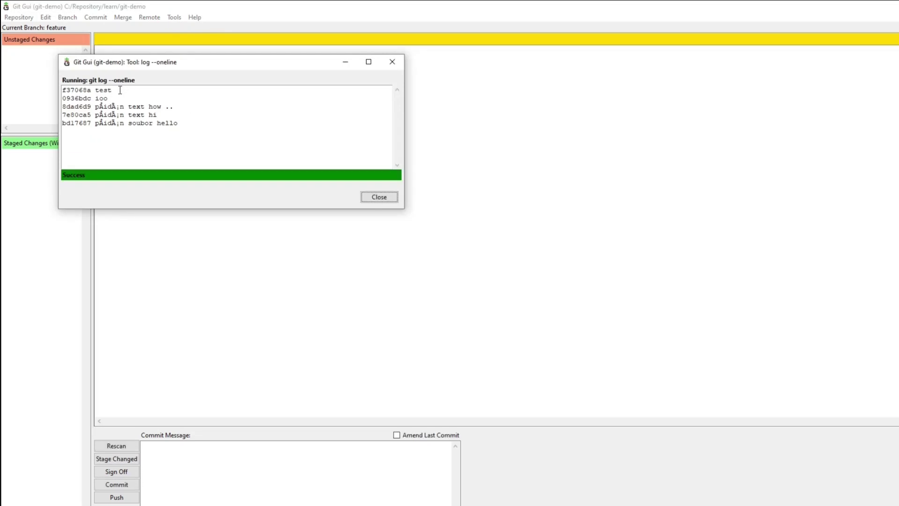
{"action": "left_click_drag", "start_coordinate": [112, 89], "coordinate": [62, 89]}
{"action": "left_click", "coordinate": [144, 99]}
{"action": "left_click_drag", "start_coordinate": [143, 99], "coordinate": [62, 93]}
{"action": "left_click", "coordinate": [149, 103]}
{"action": "left_click_drag", "start_coordinate": [177, 107], "coordinate": [112, 99]}
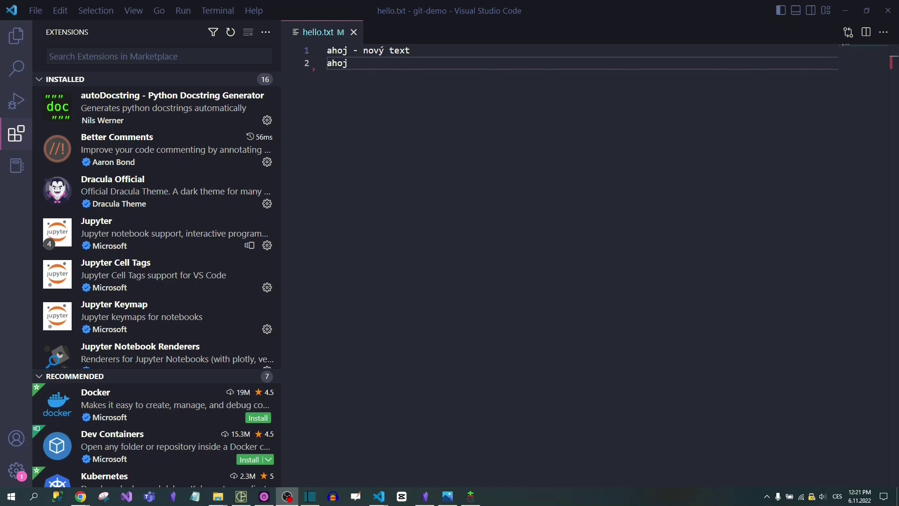
{"action": "left_click", "coordinate": [501, 16]}
{"action": "key", "text": "ctrl+shift+p"}
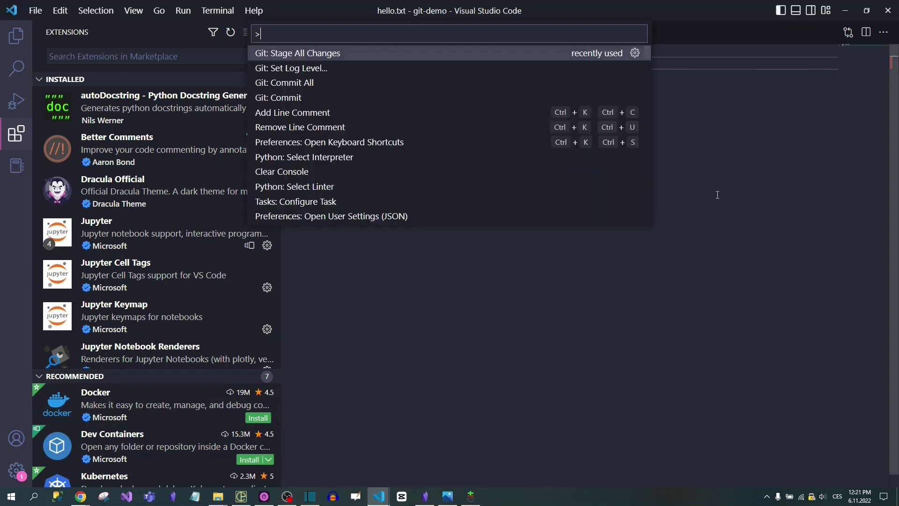
{"action": "type", "text": "it"}
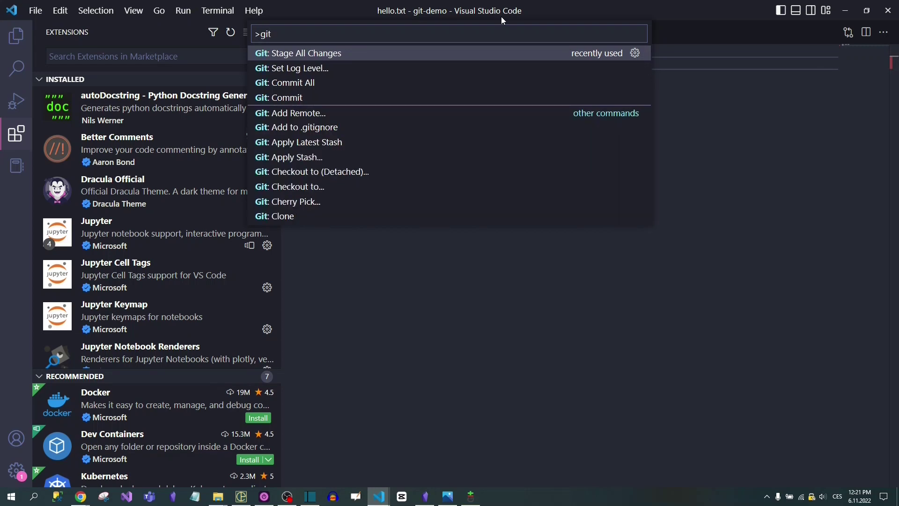
{"action": "key", "text": "Escape"}
Step: In Visual Studio Code, look through the installed extensions and check the change marker on line 2 of hello.txt
{"action": "scroll", "coordinate": [203, 155], "scroll_direction": "down", "scroll_amount": 5}
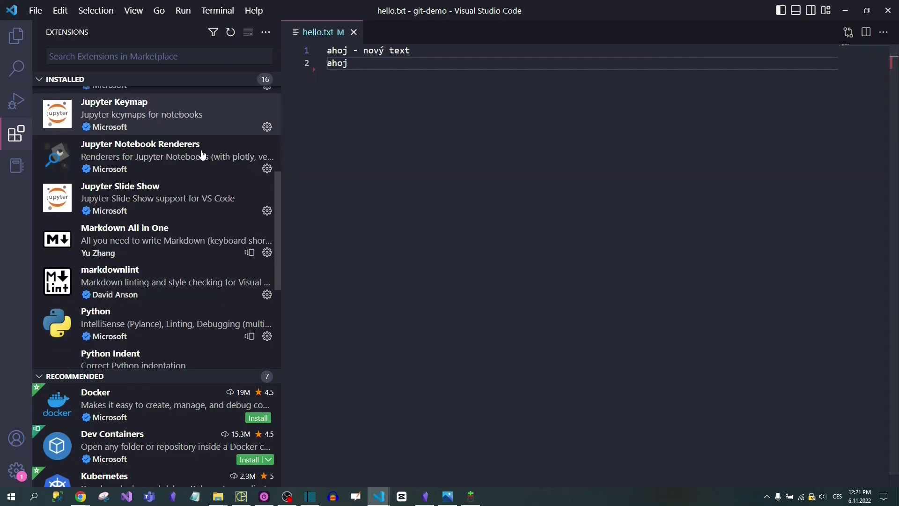
{"action": "scroll", "coordinate": [201, 168], "scroll_direction": "down", "scroll_amount": 4}
{"action": "scroll", "coordinate": [202, 203], "scroll_direction": "up", "scroll_amount": 8}
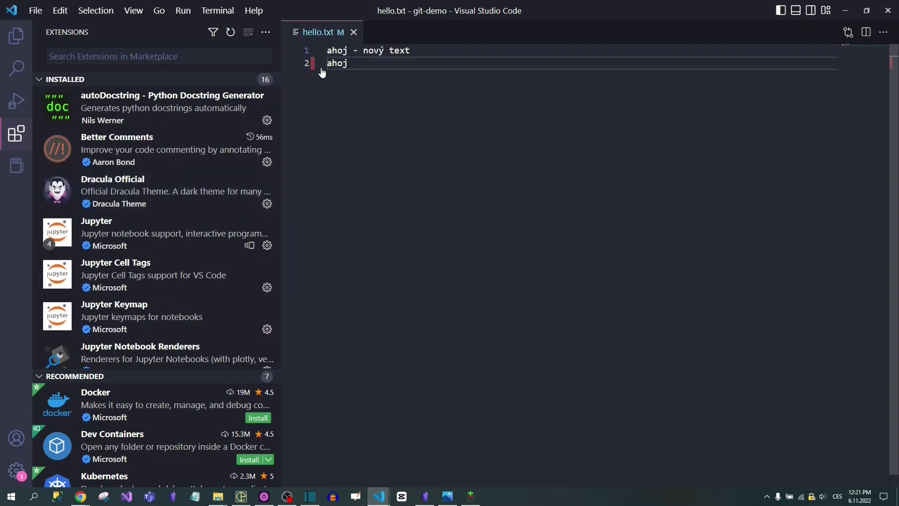
{"action": "left_click", "coordinate": [313, 64]}
{"action": "left_click", "coordinate": [833, 80]}
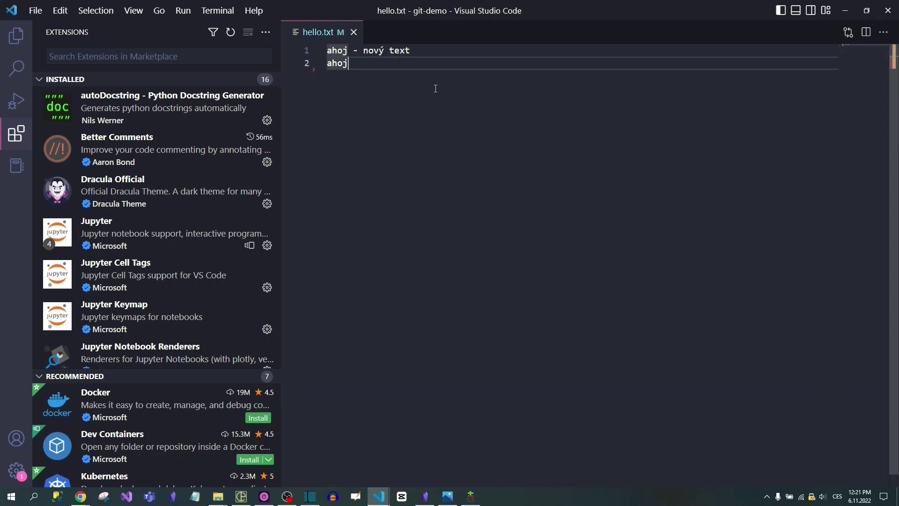
Step: Stage the modified hello.txt by running the Git: Stage All Changes command
{"action": "key", "text": "ctrl+shift+p"}
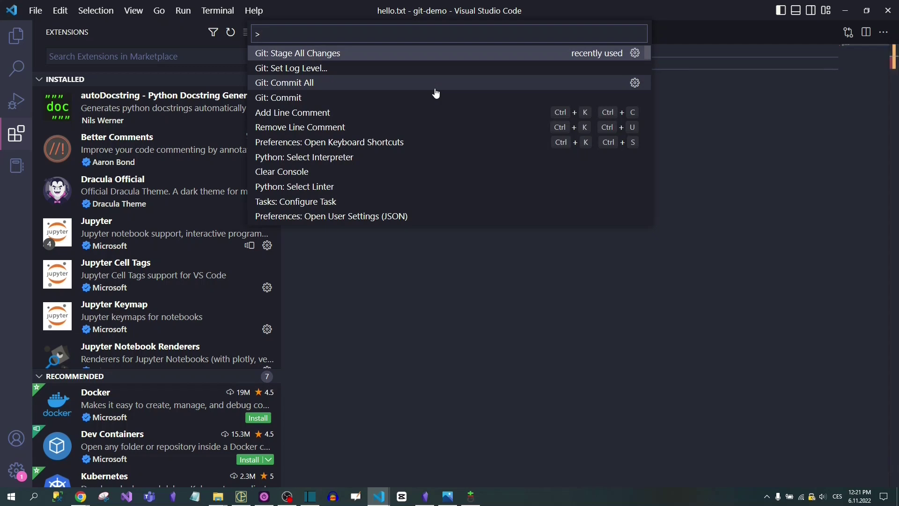
{"action": "type", "text": "git add"}
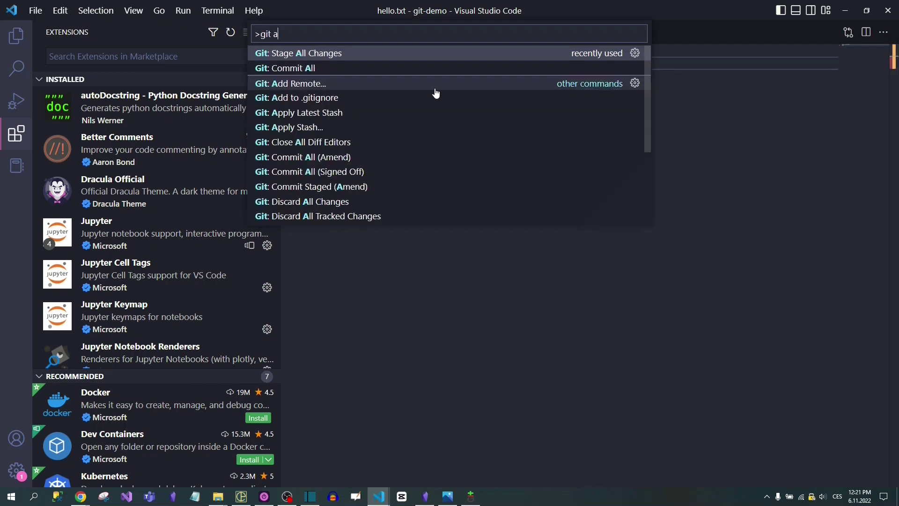
{"action": "key", "text": "BackSpace"}
{"action": "key", "text": "BackSpace"}
{"action": "key", "text": "BackSpace"}
{"action": "key", "text": "BackSpace"}
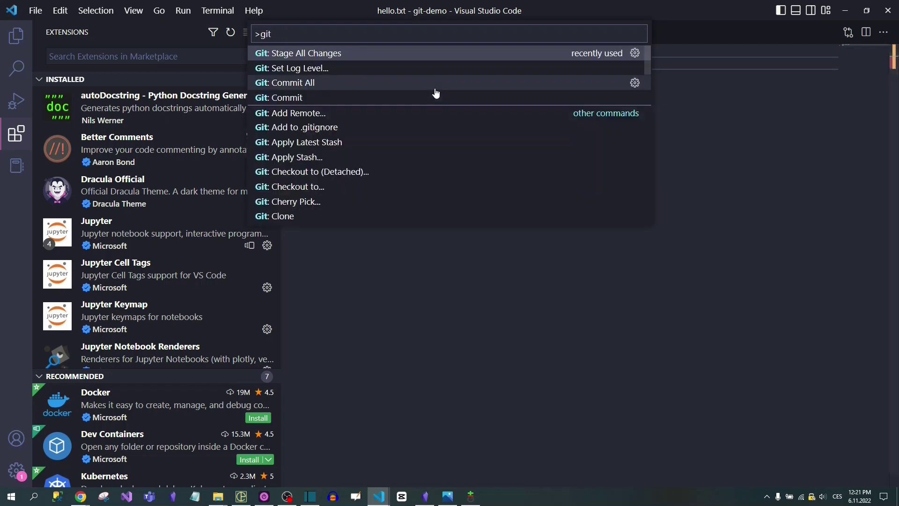
{"action": "type", "text": "stage"}
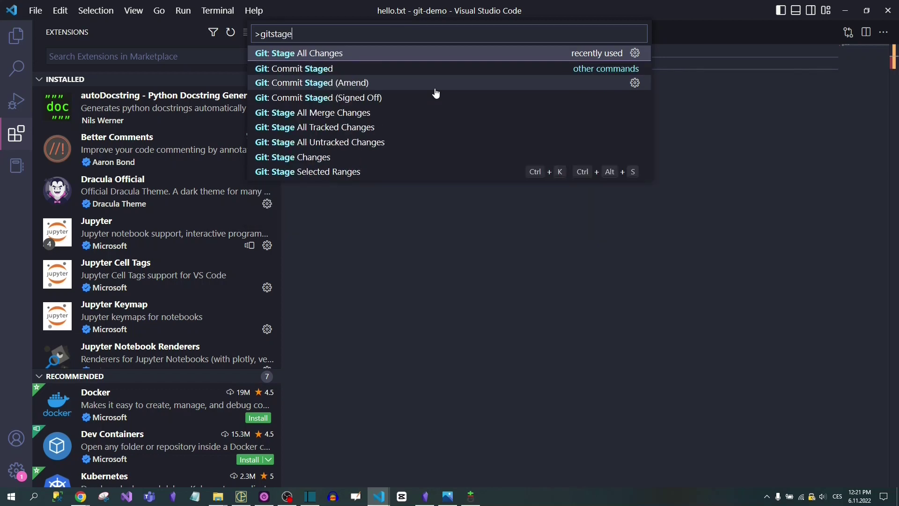
{"action": "left_click", "coordinate": [349, 54]}
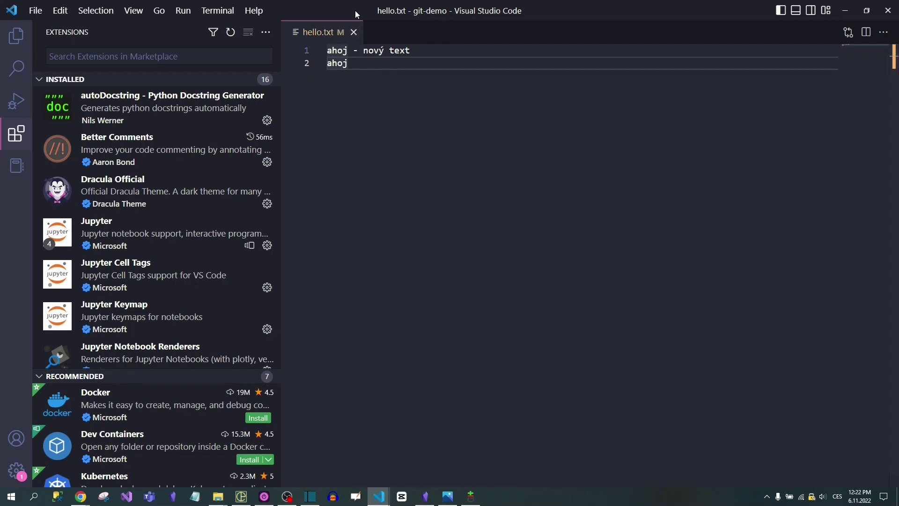
Step: Run Git: Commit All and uncomment the "modified: hello.txt" line in COMMIT_EDITMSG for use as the commit message
{"action": "key", "text": "ctrl+shift+p"}
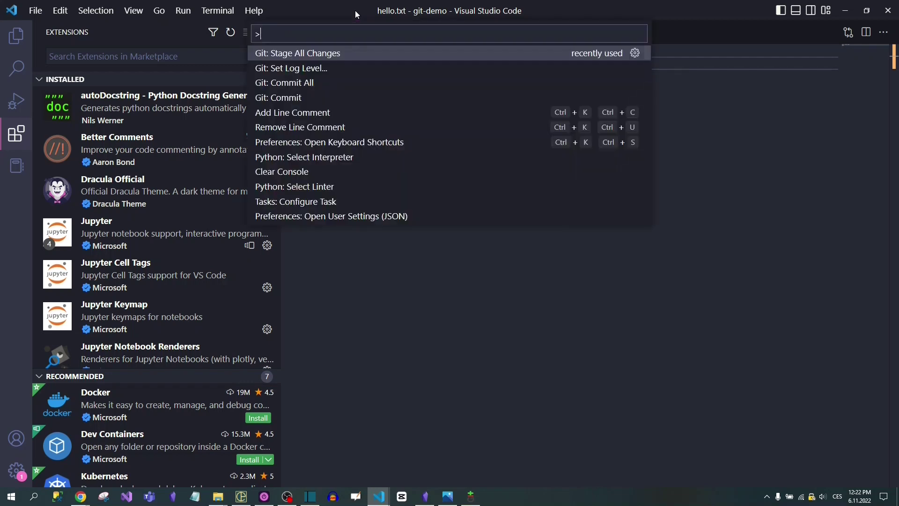
{"action": "type", "text": "git comm"}
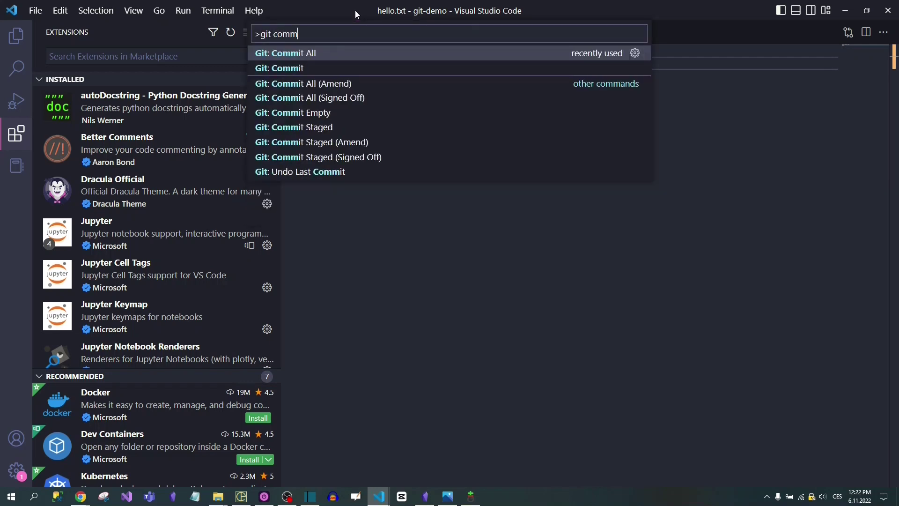
{"action": "left_click", "coordinate": [296, 54]}
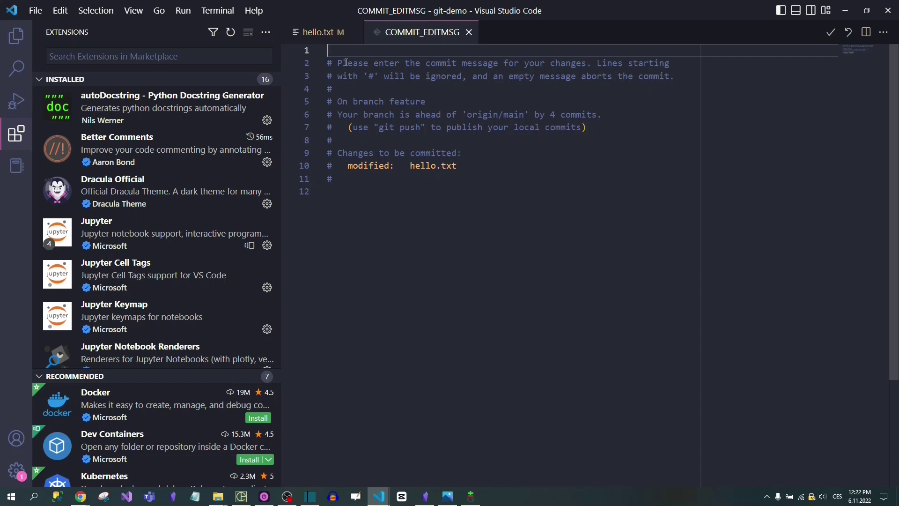
{"action": "left_click", "coordinate": [348, 168]}
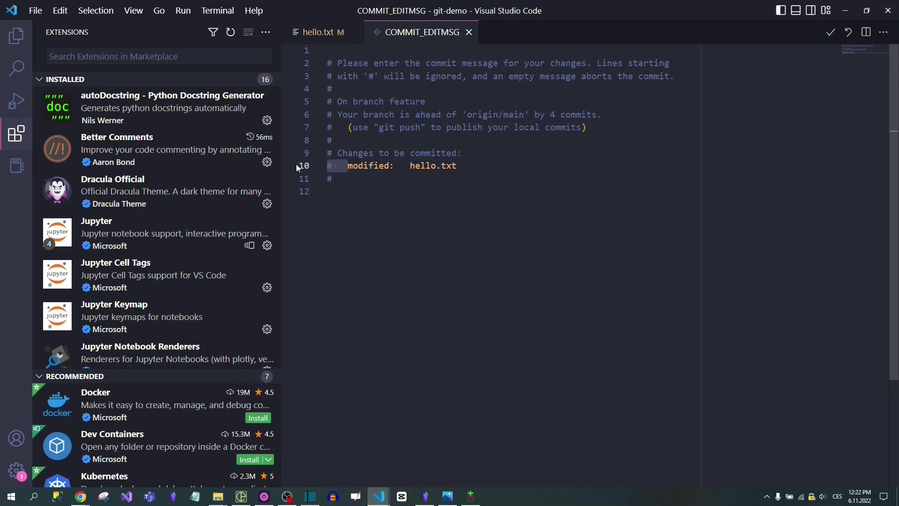
{"action": "key", "text": "BackSpace"}
{"action": "key", "text": "BackSpace"}
{"action": "left_click", "coordinate": [452, 168]}
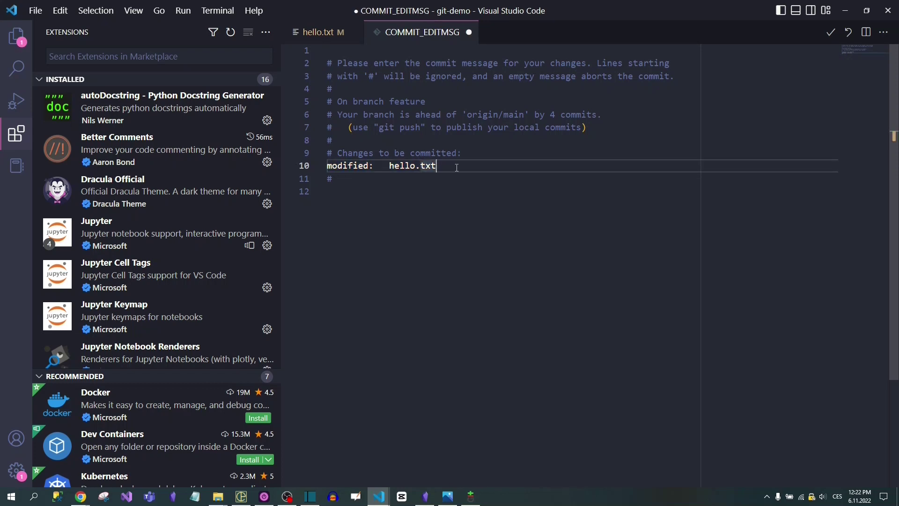